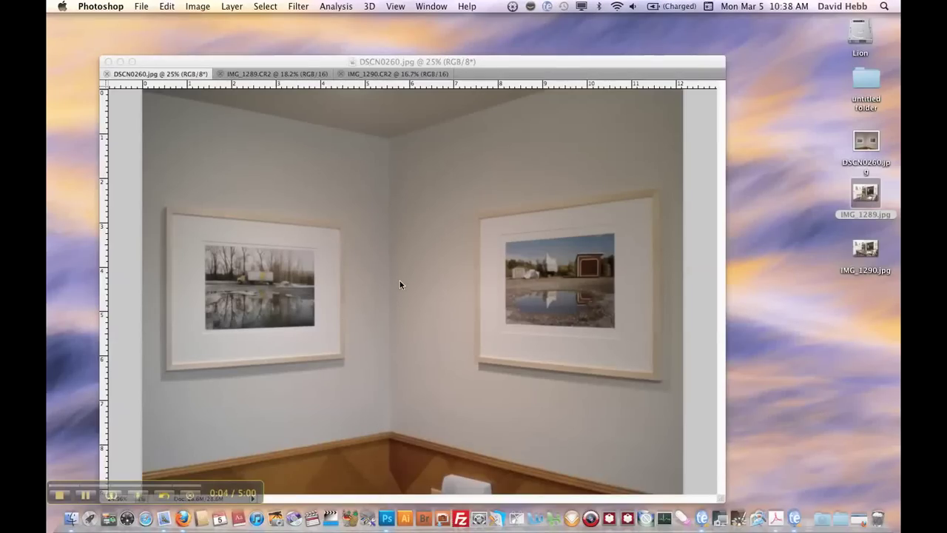
# Reveal the hidden toolbox, options bar and panels, and select the Move tool.
pyautogui.press('Tab')
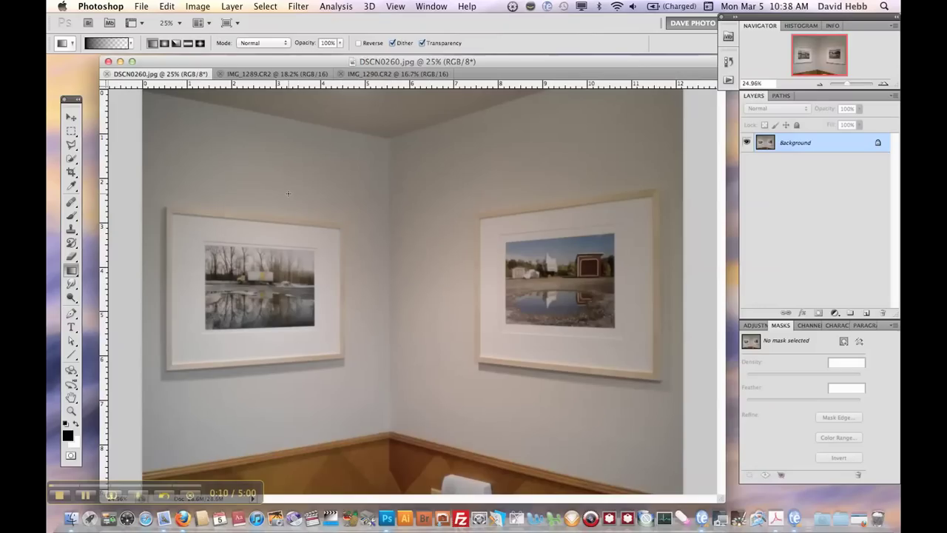
pyautogui.click(71, 118)
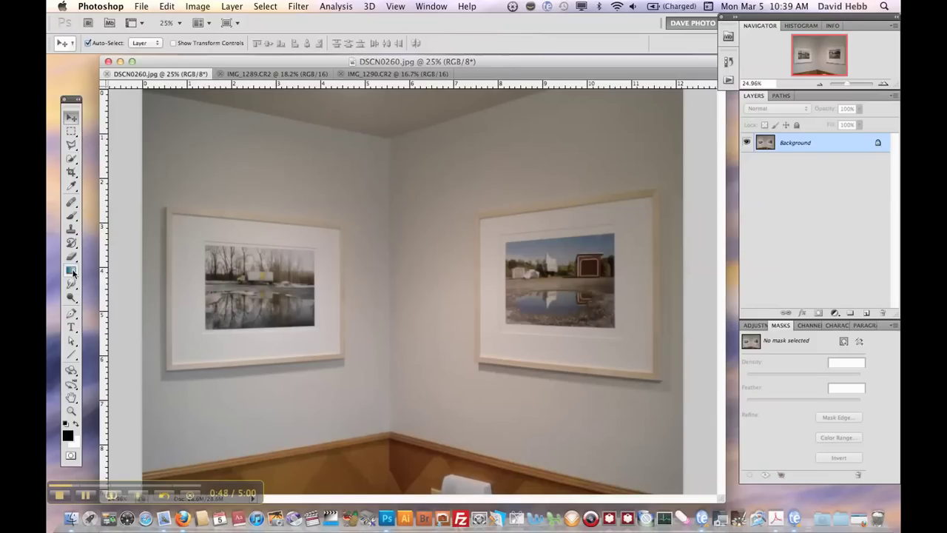
# Pick the Line Tool from the toolbox's shape tool flyout, keeping the single-column toolbox.
pyautogui.click(75, 357)
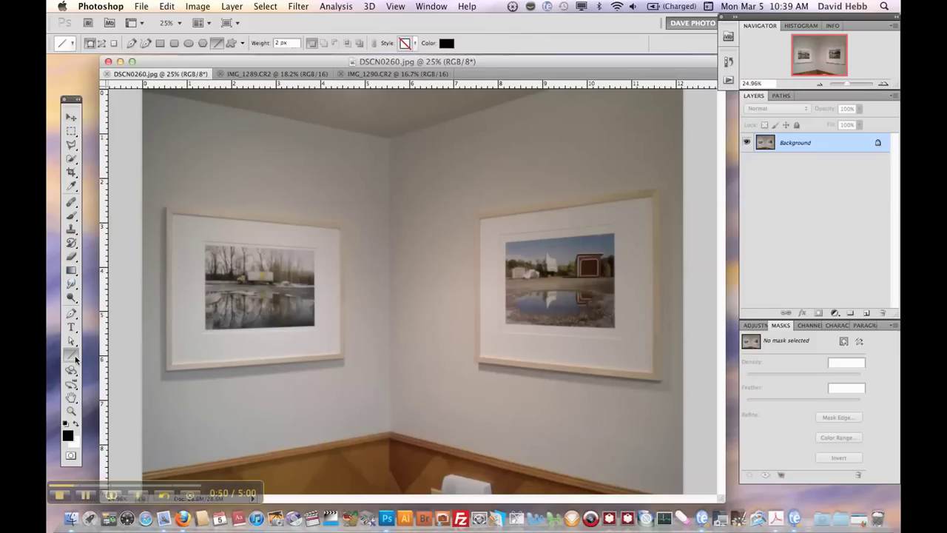
pyautogui.click(75, 357)
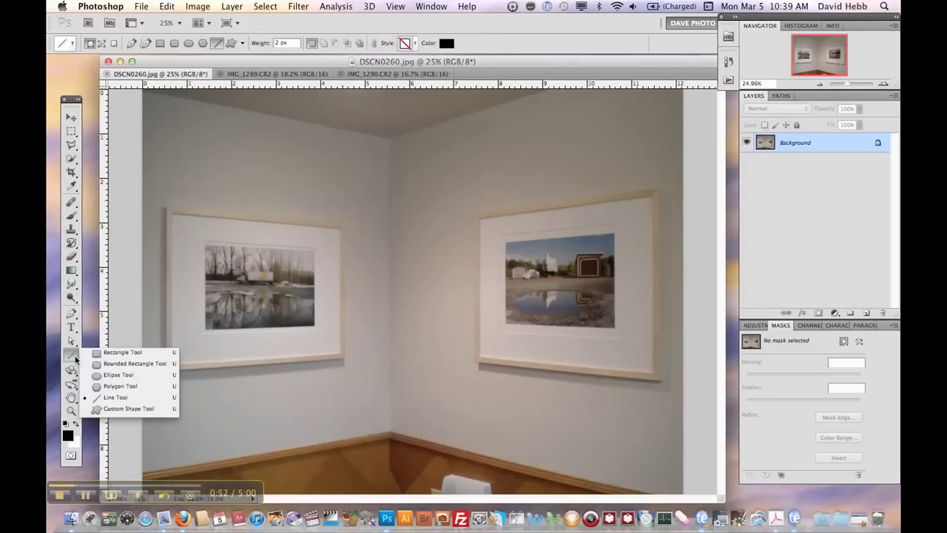
pyautogui.click(93, 354)
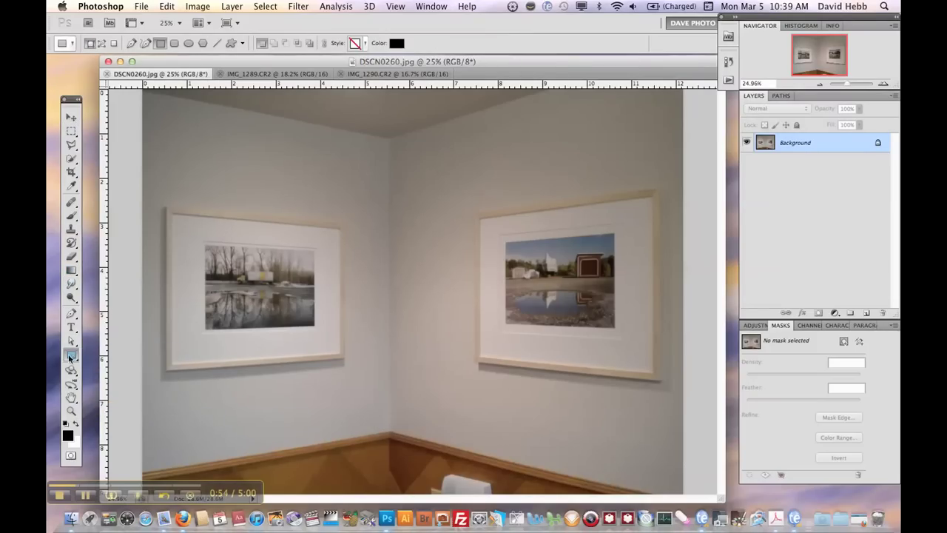
pyautogui.click(77, 99)
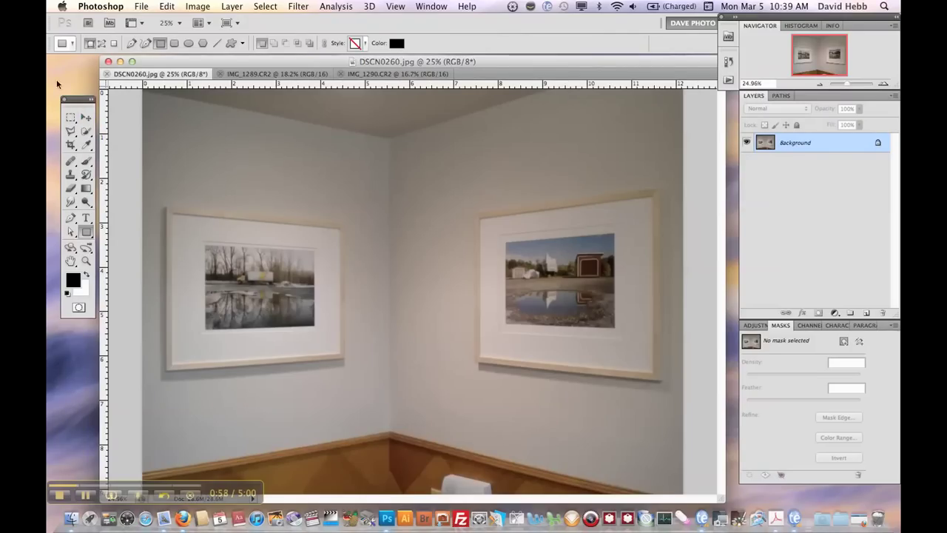
pyautogui.click(92, 100)
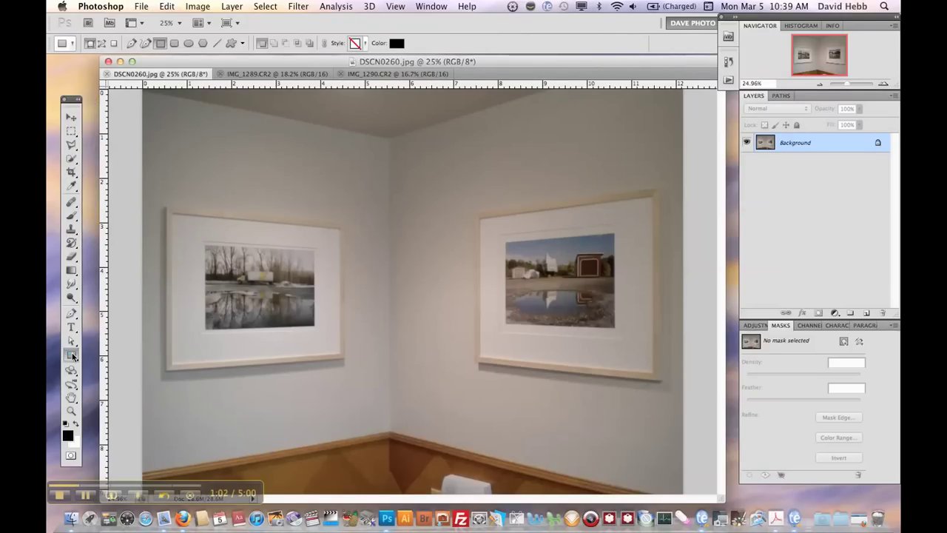
pyautogui.click(72, 356)
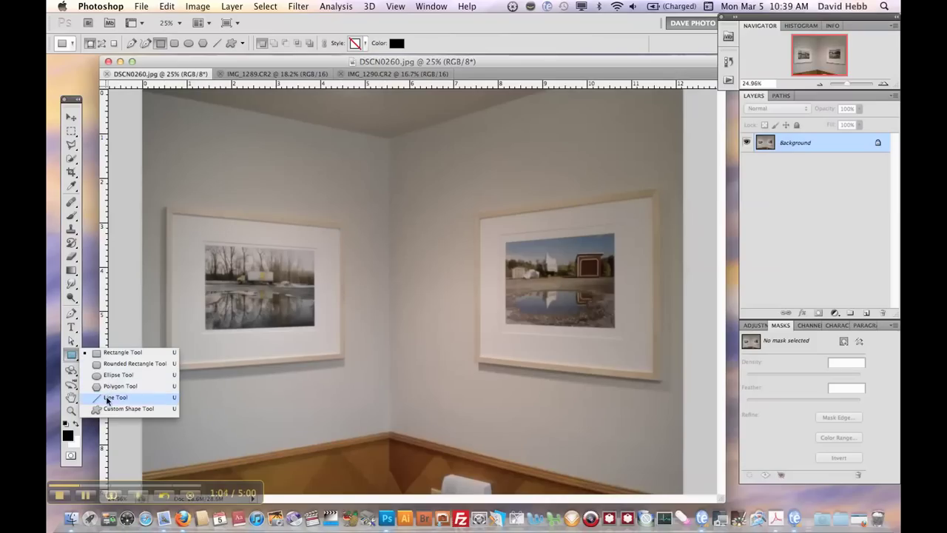
pyautogui.click(107, 400)
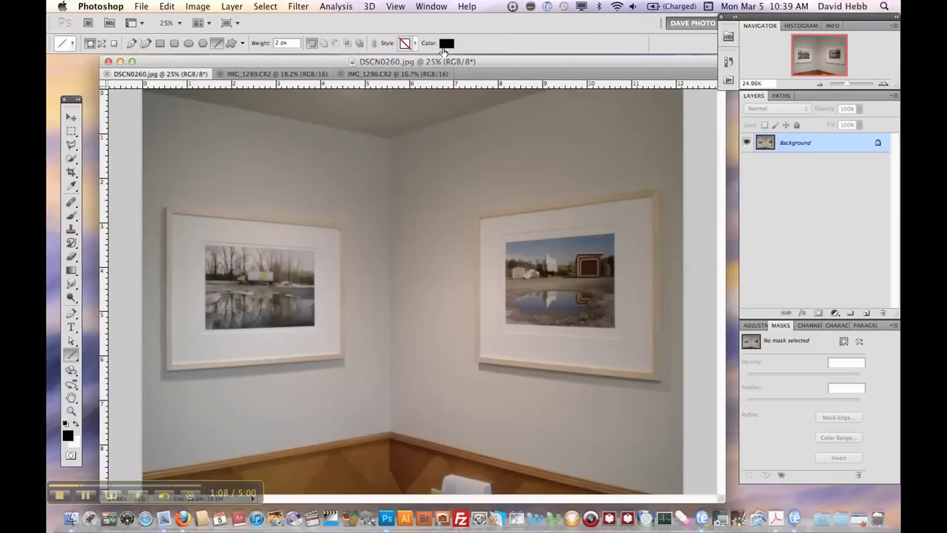
# Set the line colour to pure red with R 255.
pyautogui.click(446, 43)
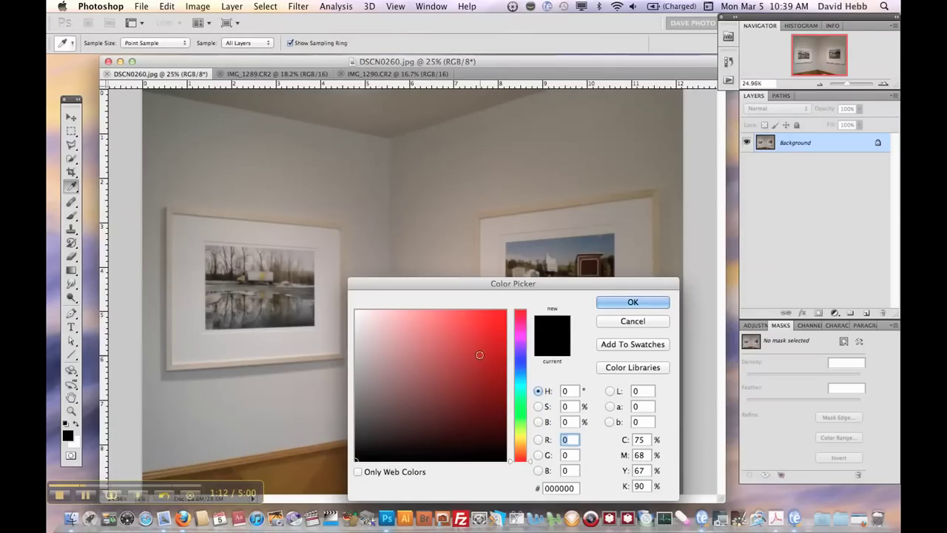
pyautogui.write('255')
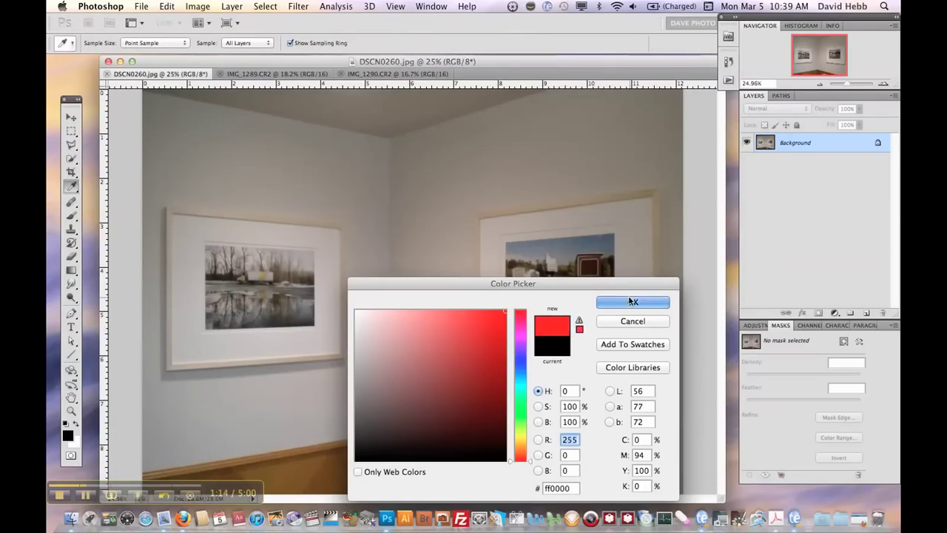
pyautogui.click(631, 301)
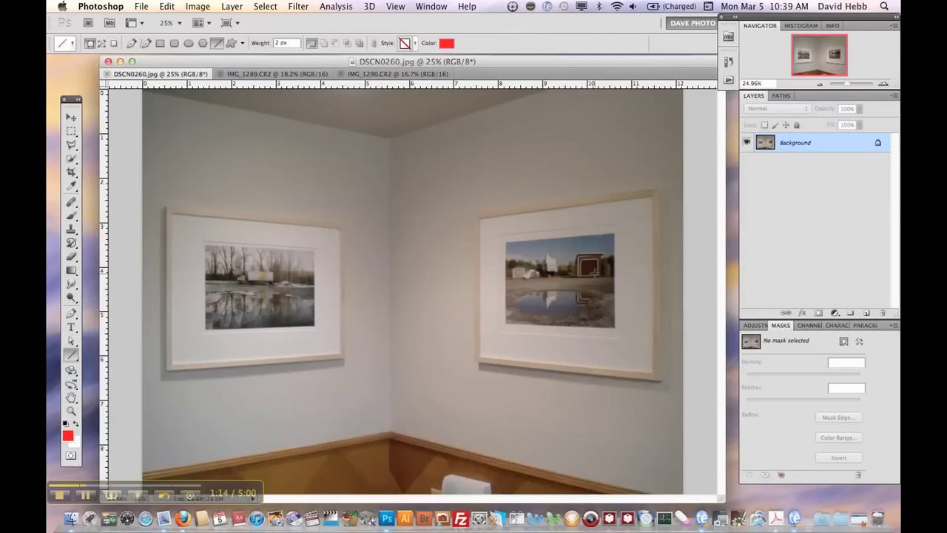
# Set the line weight to 4 px and check the arrowhead options (400% width, 500% length).
pyautogui.click(279, 44)
pyautogui.write('3')
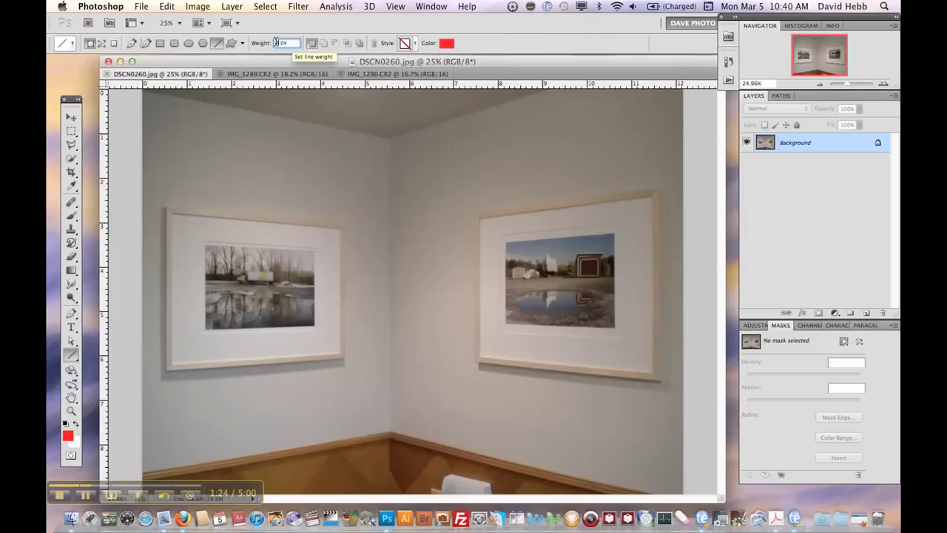
pyautogui.press('BackSpace')
pyautogui.write('4')
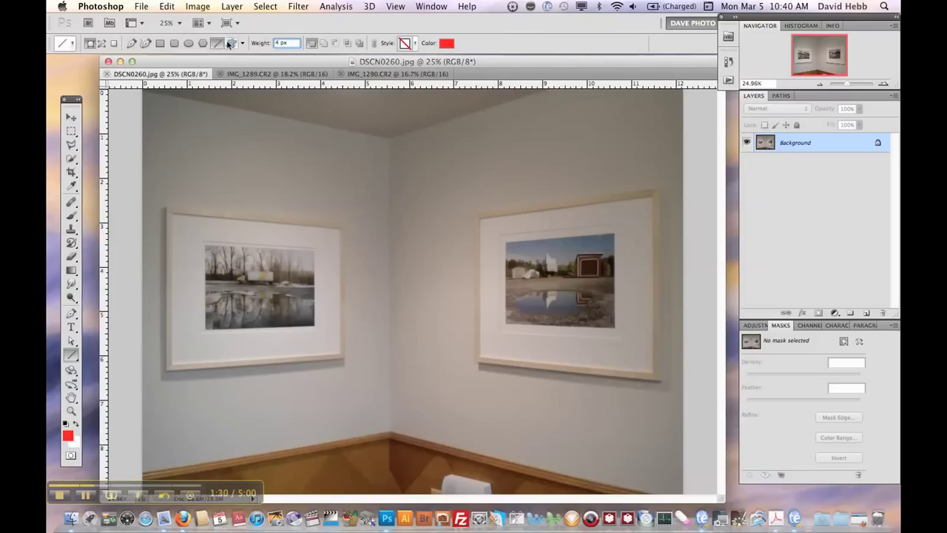
pyautogui.click(244, 44)
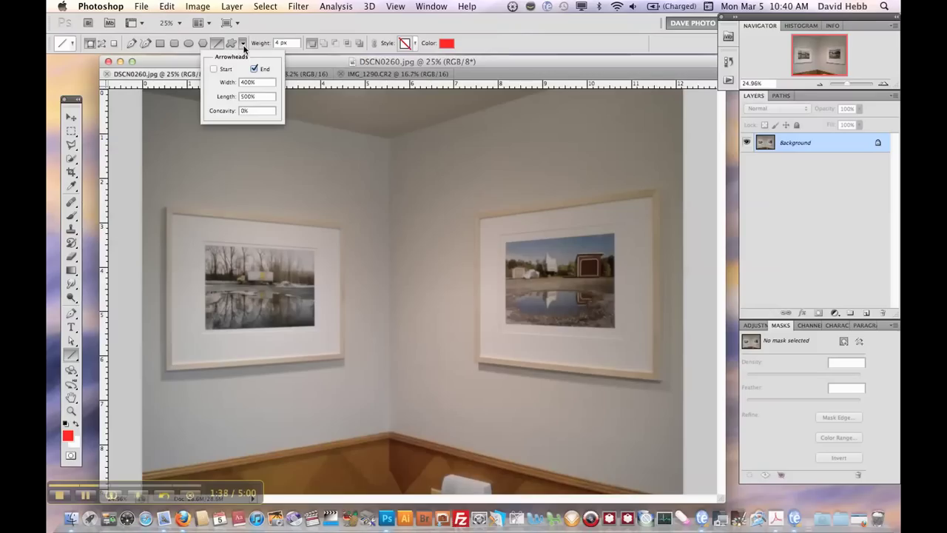
pyautogui.click(243, 46)
pyautogui.click(244, 46)
pyautogui.click(243, 43)
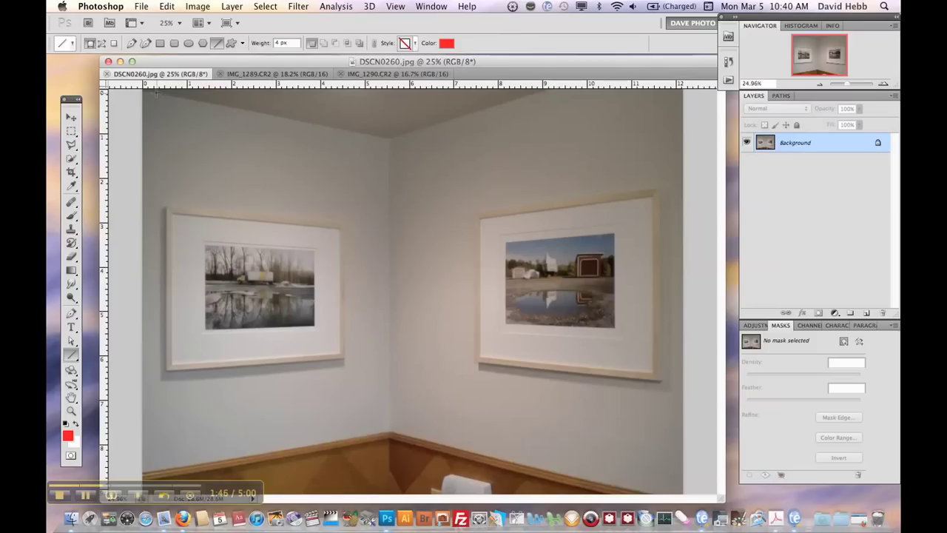
# Draw red lines along both ceiling edges, both baseboards and the right frame's top and bottom, plus a horizontal horizon line.
pyautogui.moveTo(151, 93); pyautogui.dragTo(682, 193)
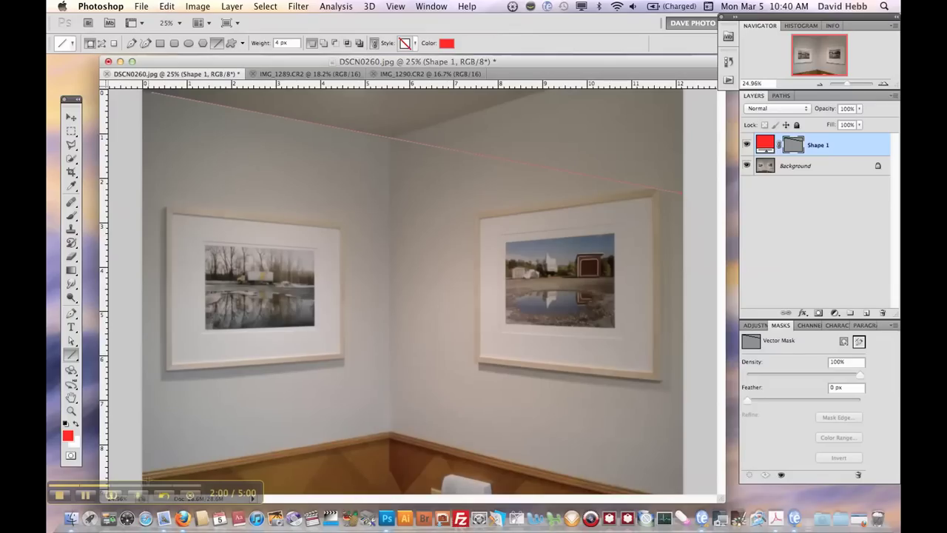
pyautogui.moveTo(141, 472); pyautogui.dragTo(689, 382)
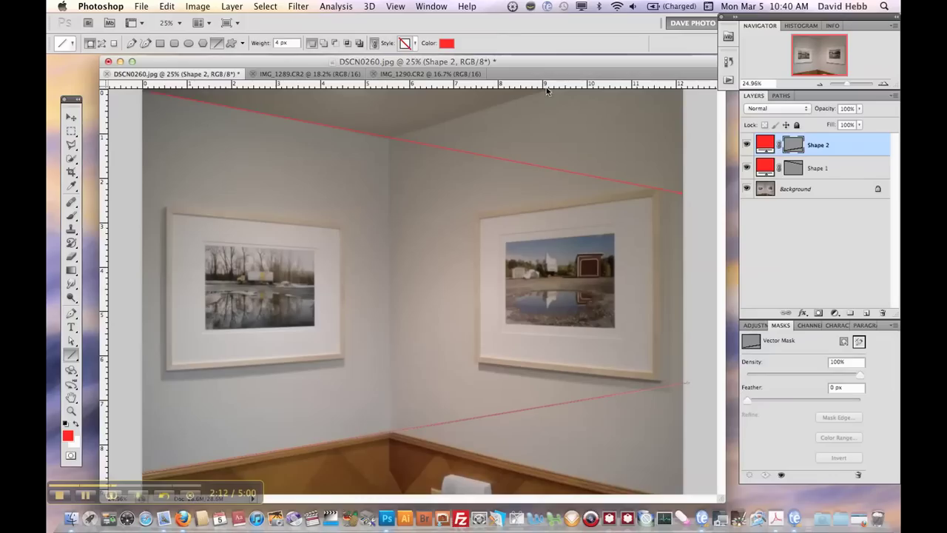
pyautogui.moveTo(548, 89); pyautogui.dragTo(144, 212)
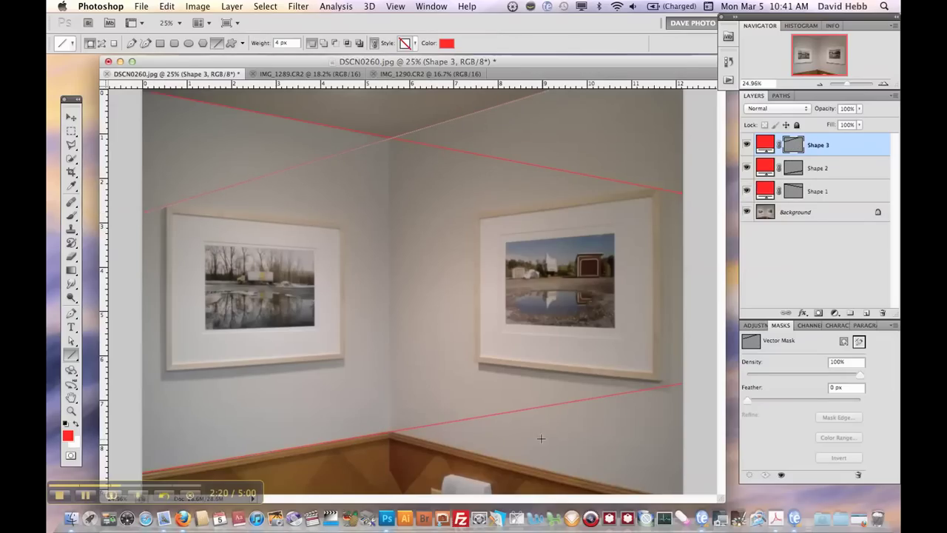
pyautogui.moveTo(645, 492); pyautogui.dragTo(146, 361)
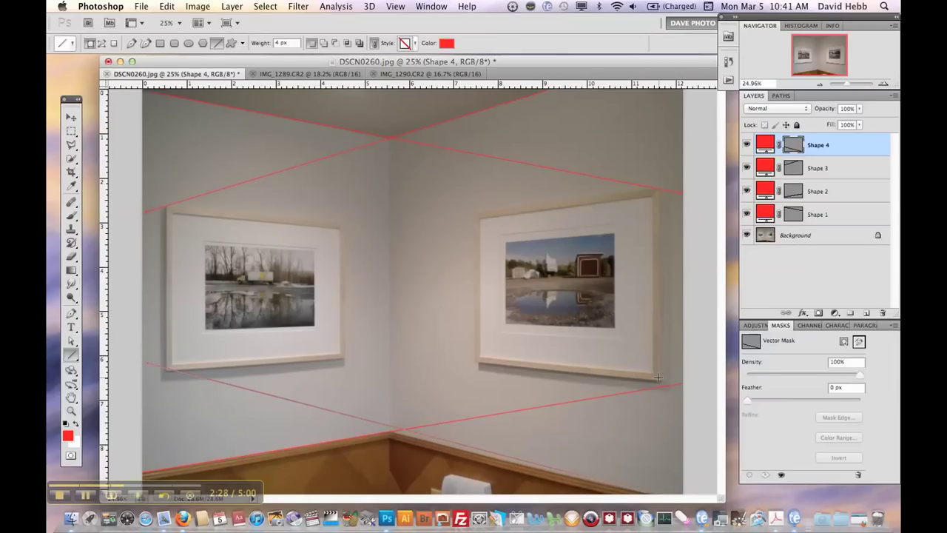
pyautogui.moveTo(657, 380); pyautogui.dragTo(156, 334)
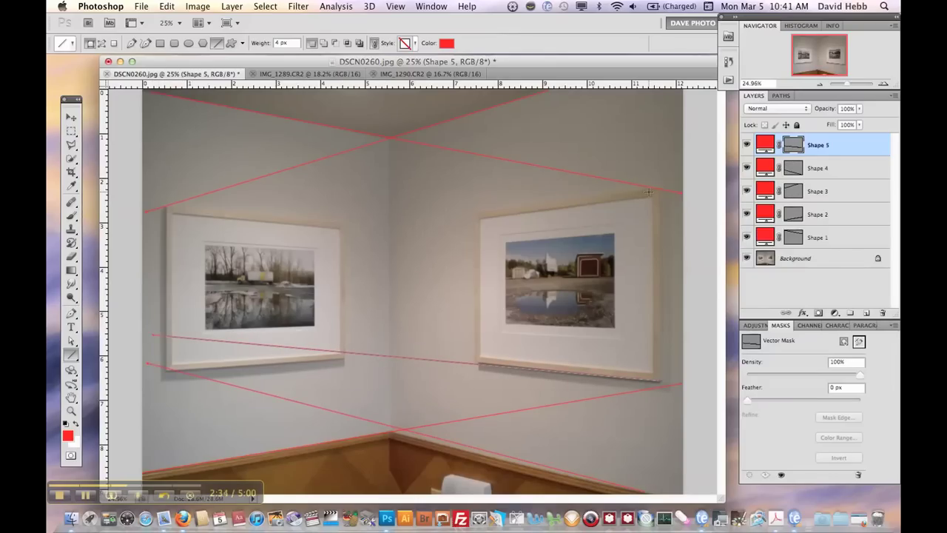
pyautogui.moveTo(653, 188); pyautogui.dragTo(145, 254)
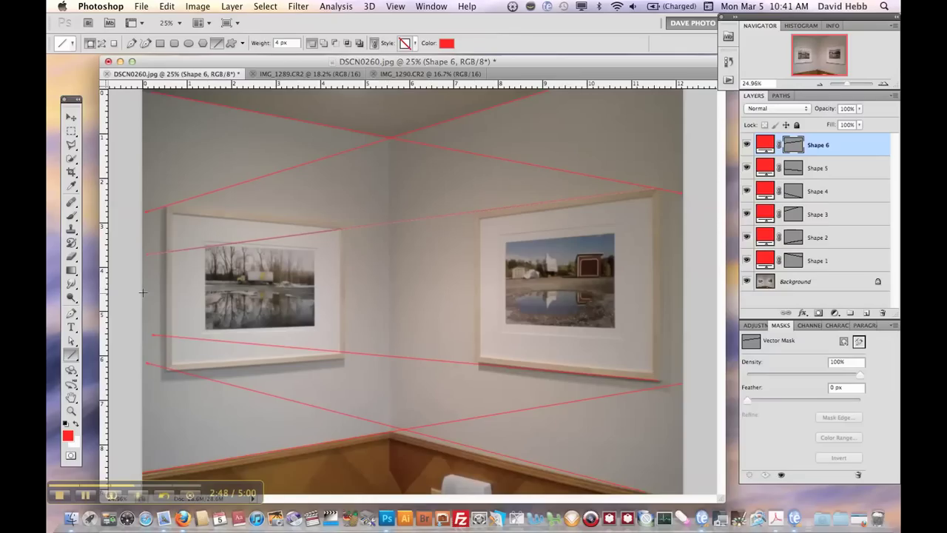
pyautogui.moveTo(143, 290); pyautogui.dragTo(680, 292)
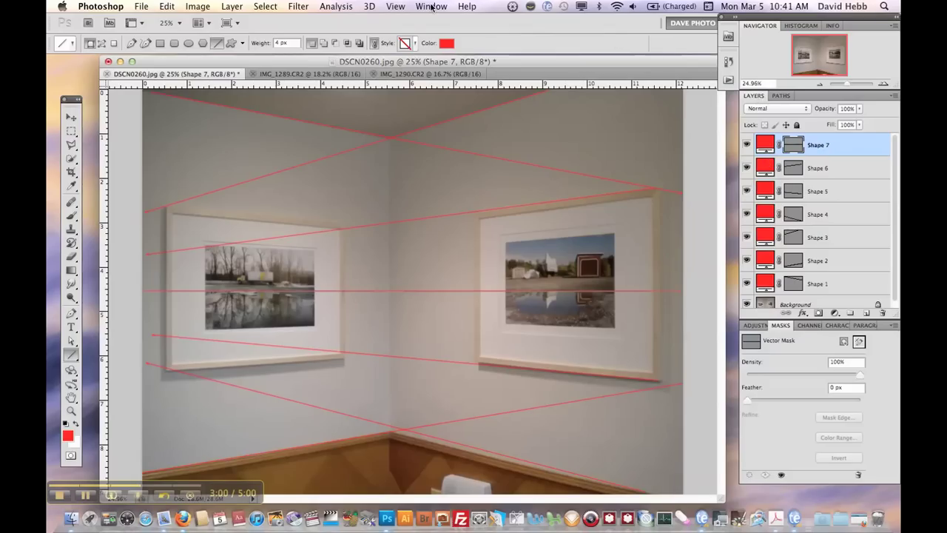
# Open the view settings list and close it again without choosing anything.
pyautogui.click(395, 7)
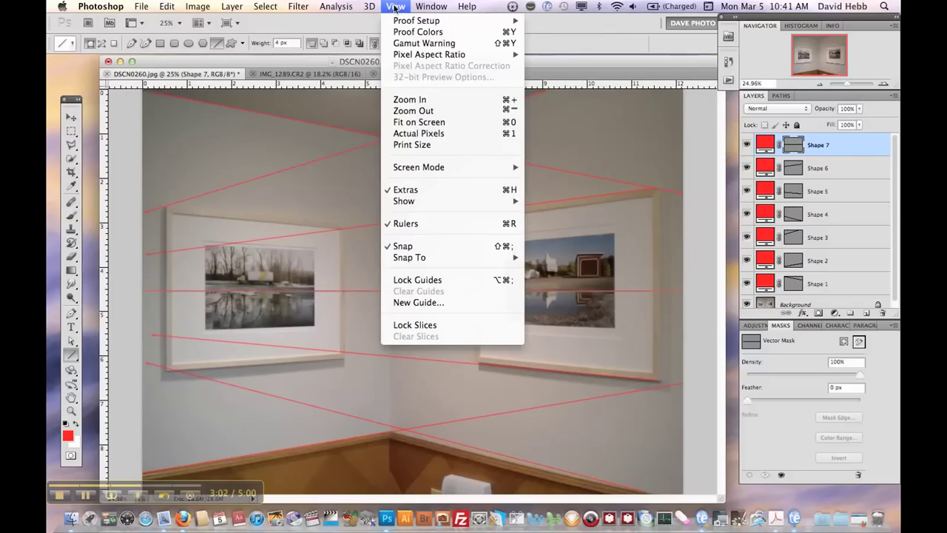
pyautogui.moveTo(464, 196)
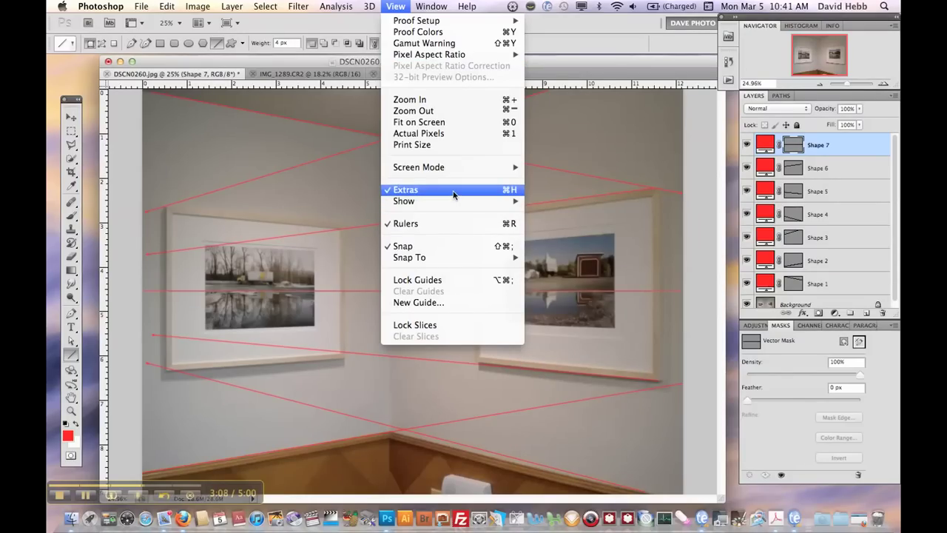
pyautogui.moveTo(428, 8)
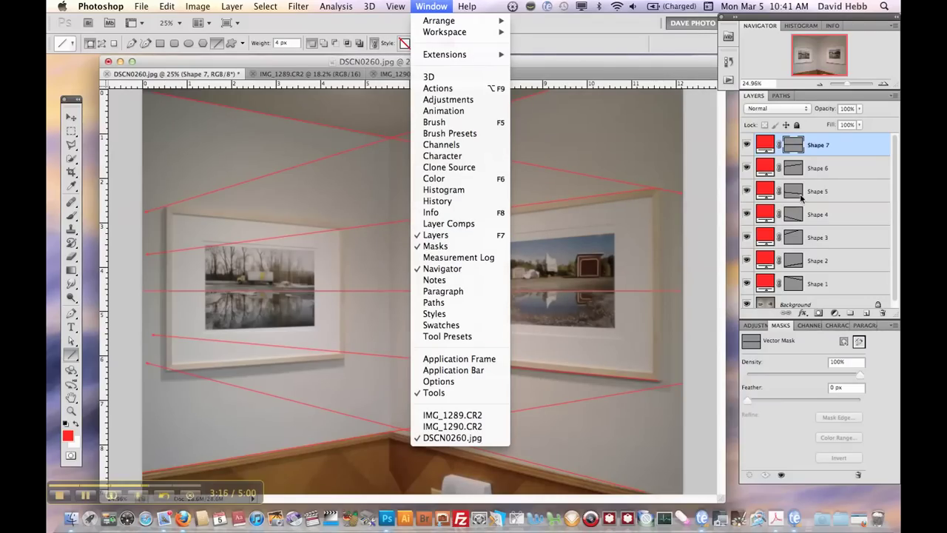
pyautogui.click(844, 144)
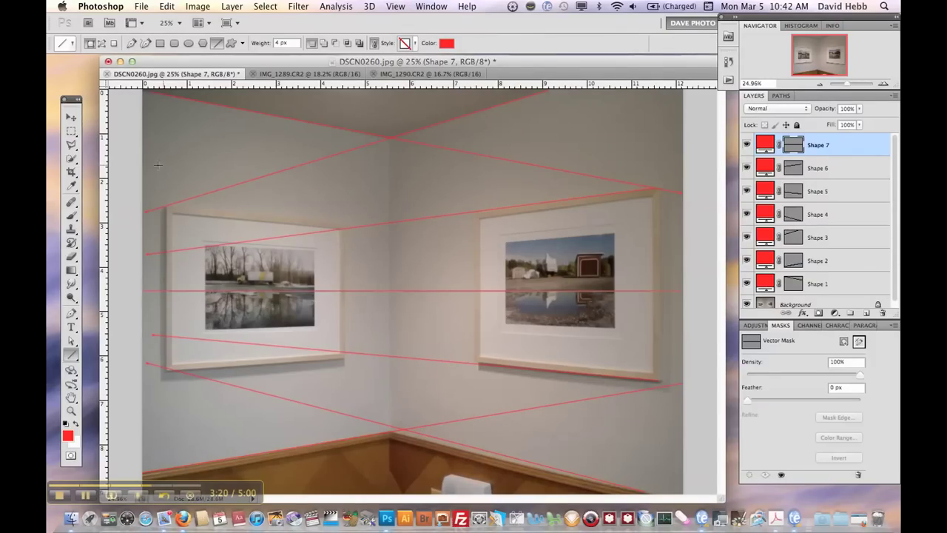
# Identify the Shape 7 horizon line and recolour it blue.
pyautogui.click(71, 117)
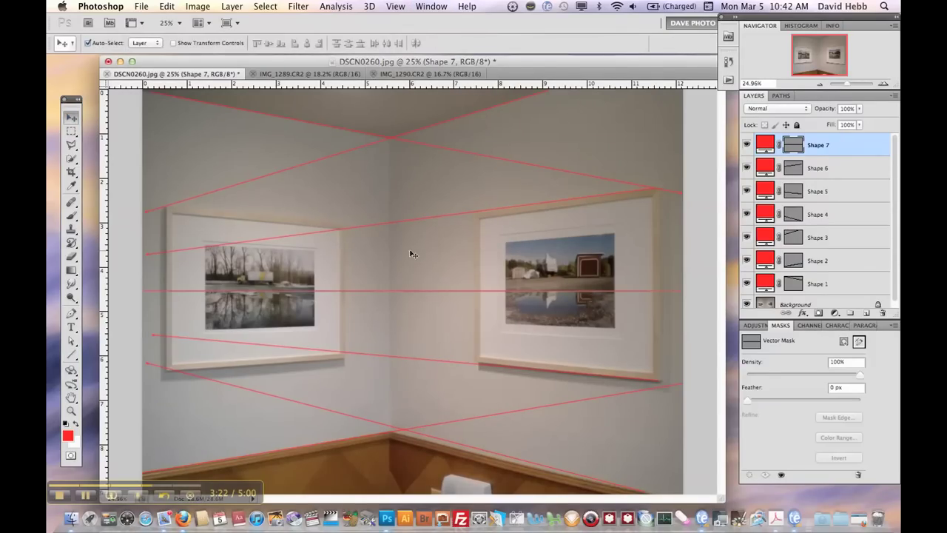
pyautogui.click(419, 292)
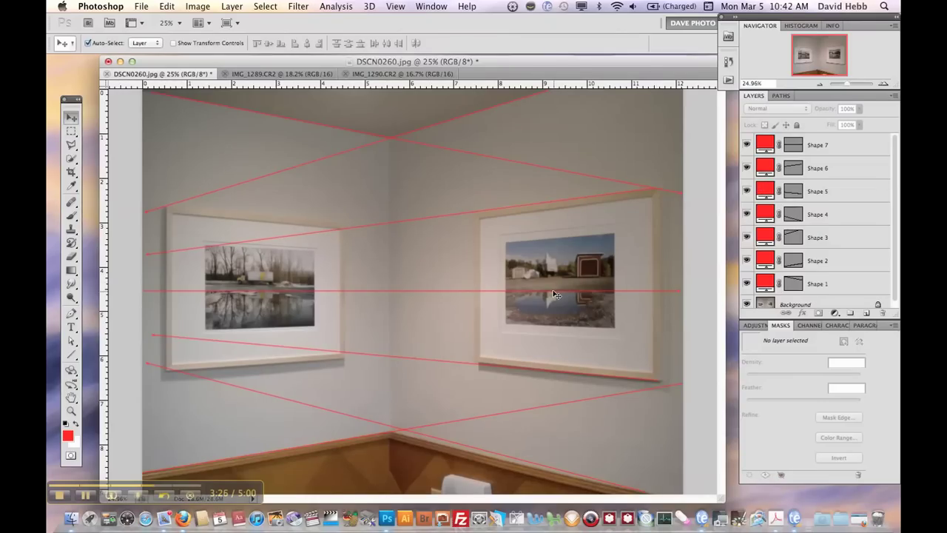
pyautogui.click(747, 145)
pyautogui.click(748, 145)
pyautogui.doubleClick(765, 145)
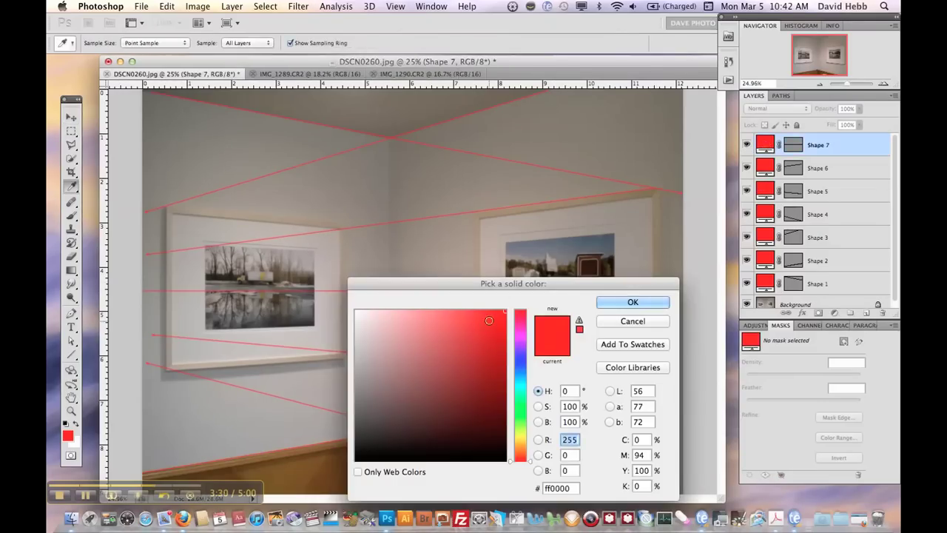
pyautogui.moveTo(526, 390); pyautogui.dragTo(522, 364)
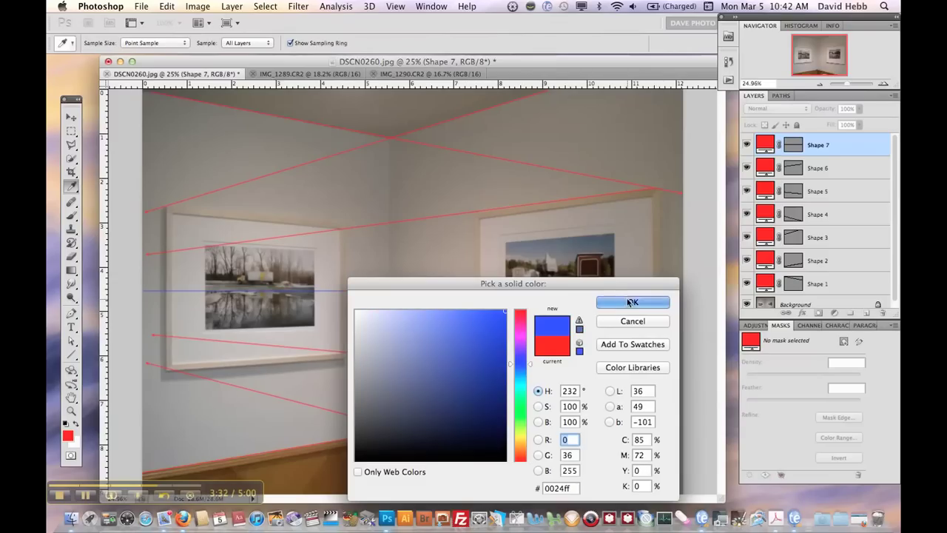
pyautogui.click(632, 301)
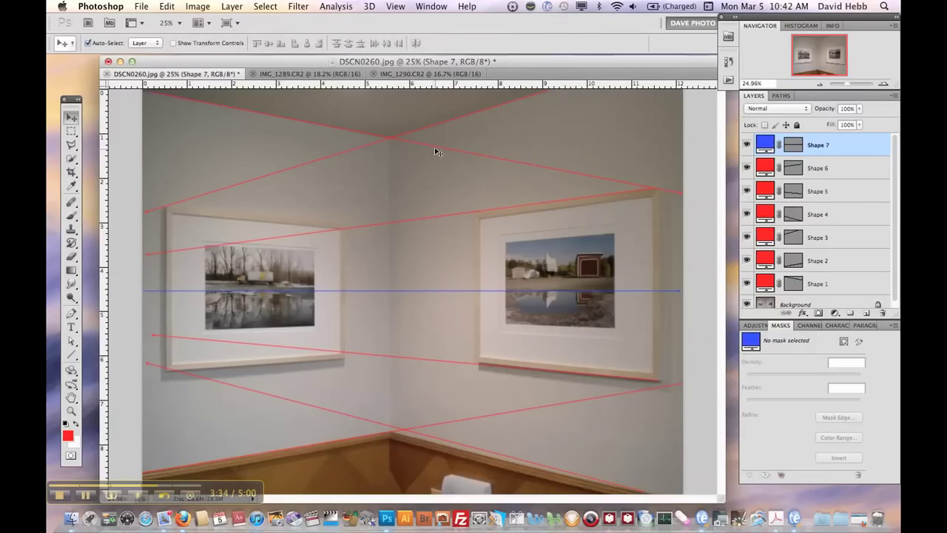
pyautogui.press('super+alt+a')
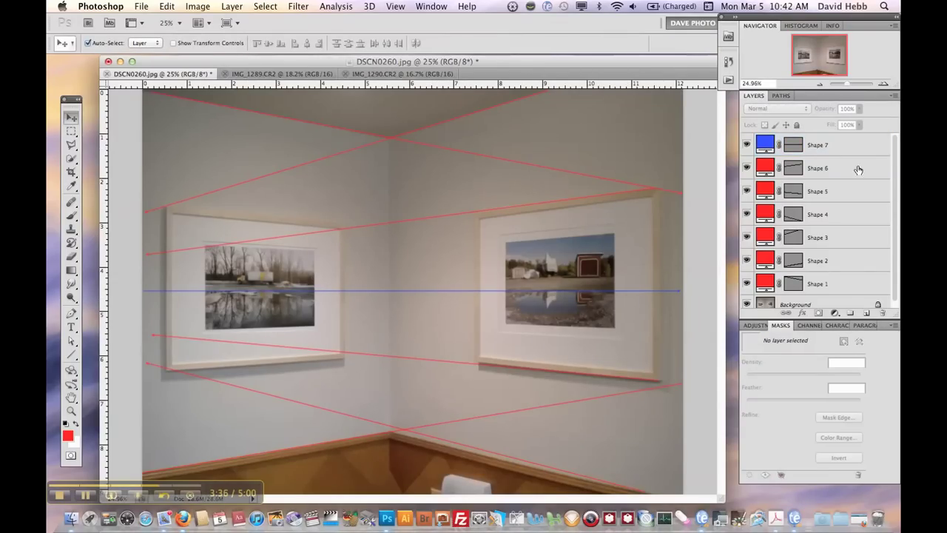
# Locate the Shape 6 and Shape 4 lines, then recolour Shape 4 green.
pyautogui.click(763, 171)
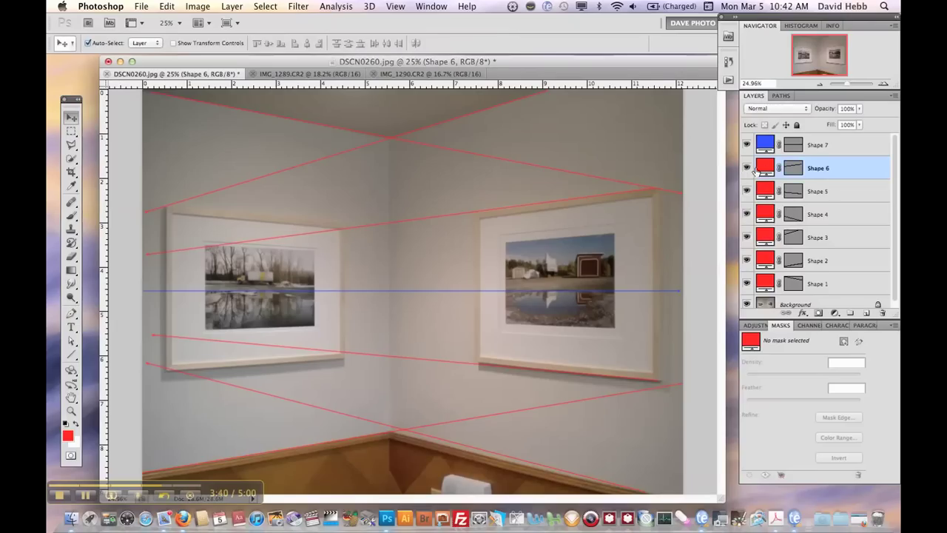
pyautogui.click(748, 169)
pyautogui.click(747, 169)
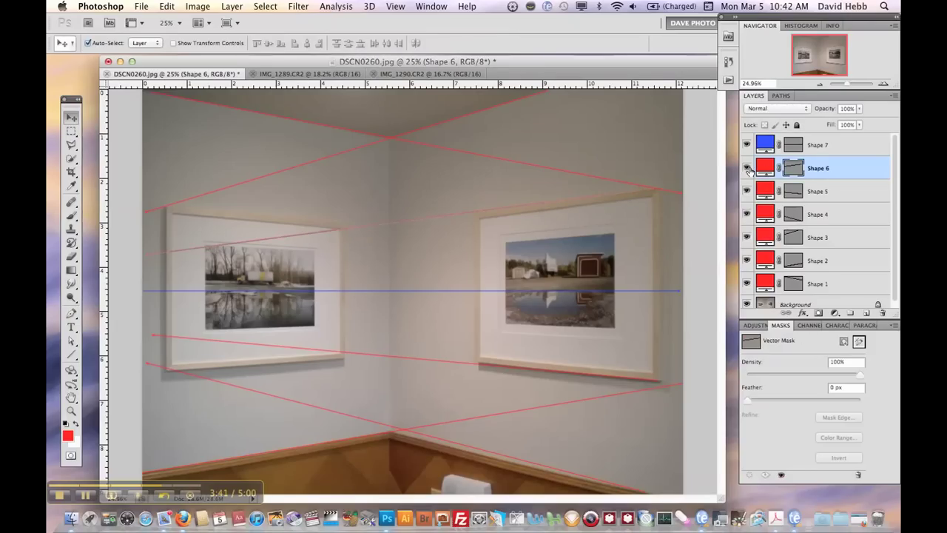
pyautogui.click(745, 215)
pyautogui.click(746, 215)
pyautogui.doubleClick(764, 213)
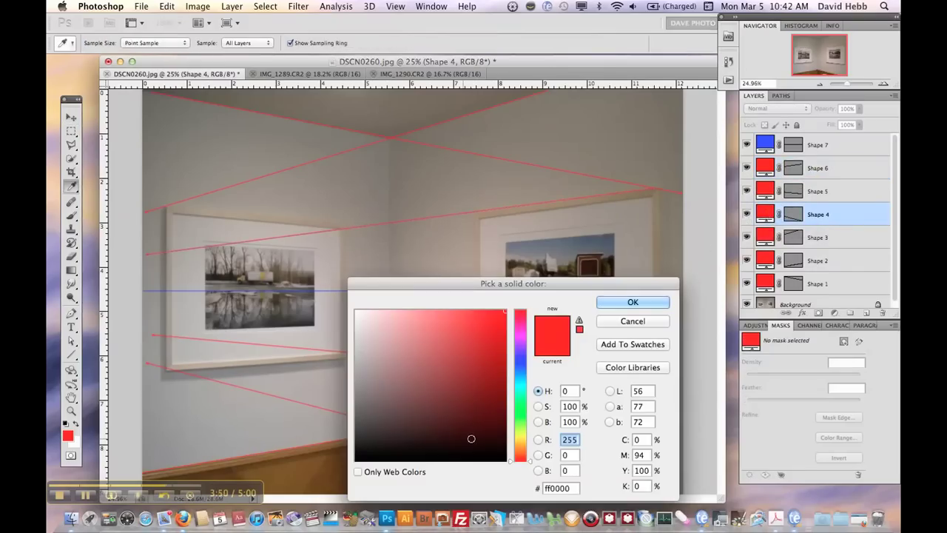
pyautogui.click(524, 408)
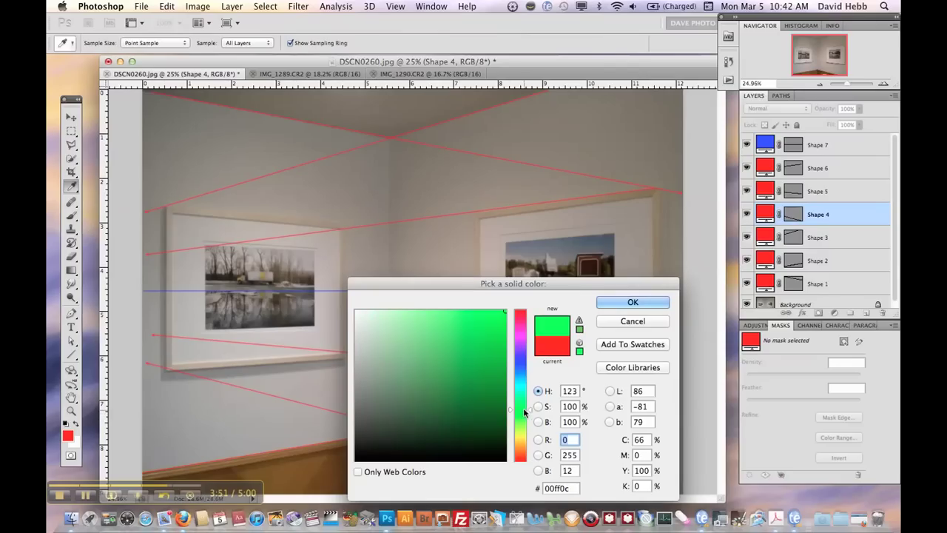
pyautogui.click(629, 302)
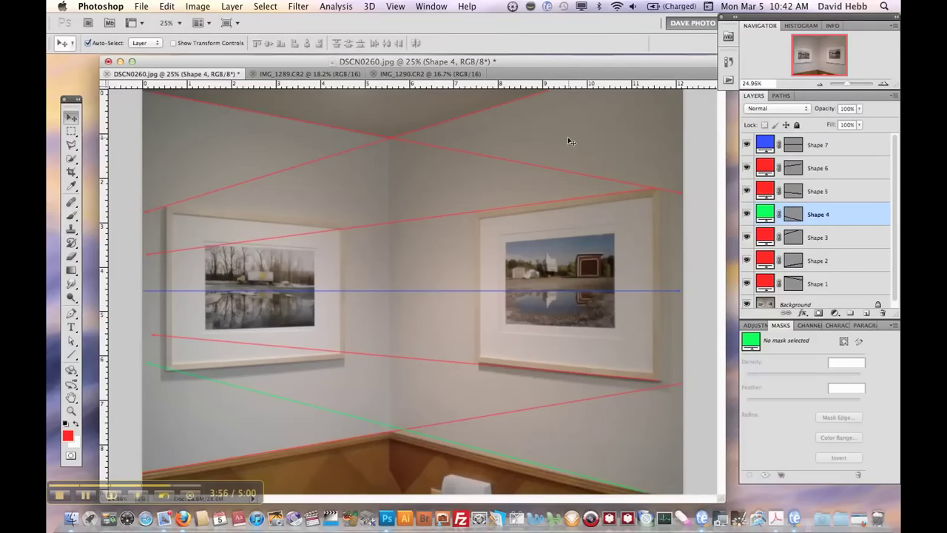
# Check which line is Shape 2 versus Shape 3, then recolour Shape 3 green.
pyautogui.click(530, 365)
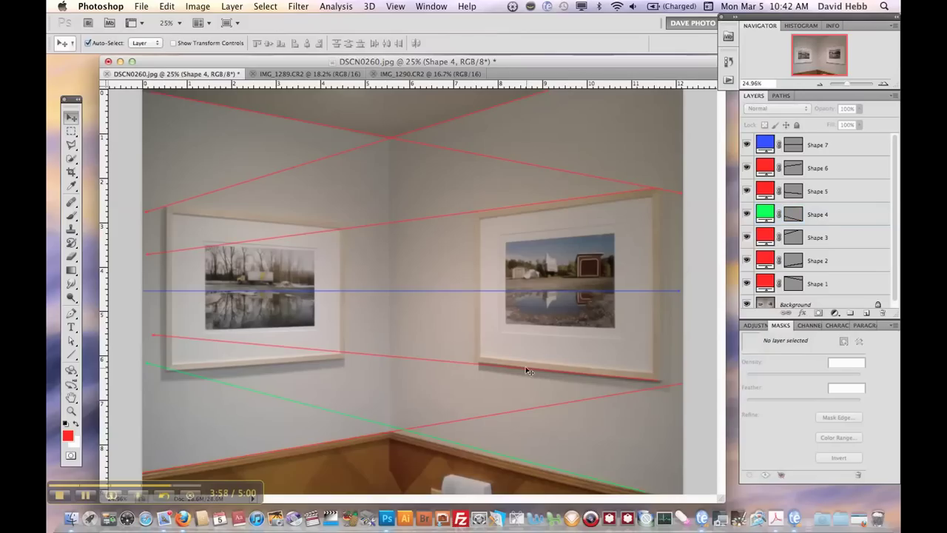
pyautogui.click(748, 261)
pyautogui.click(747, 261)
pyautogui.click(746, 238)
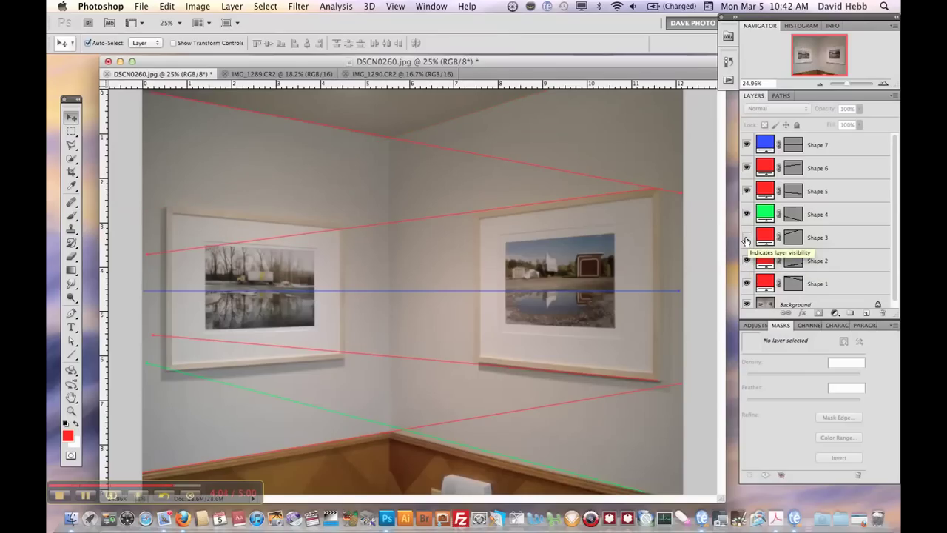
pyautogui.click(746, 238)
pyautogui.doubleClick(765, 236)
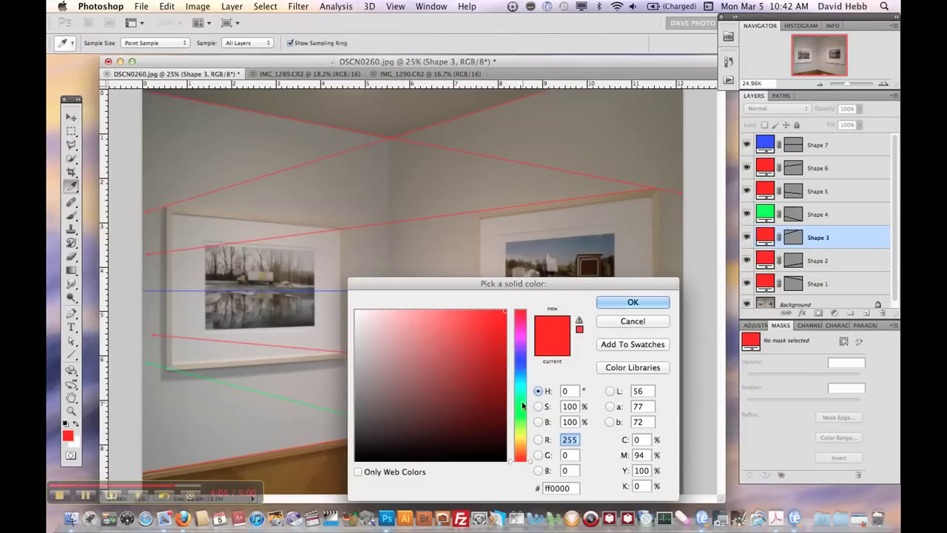
pyautogui.click(520, 412)
pyautogui.click(645, 302)
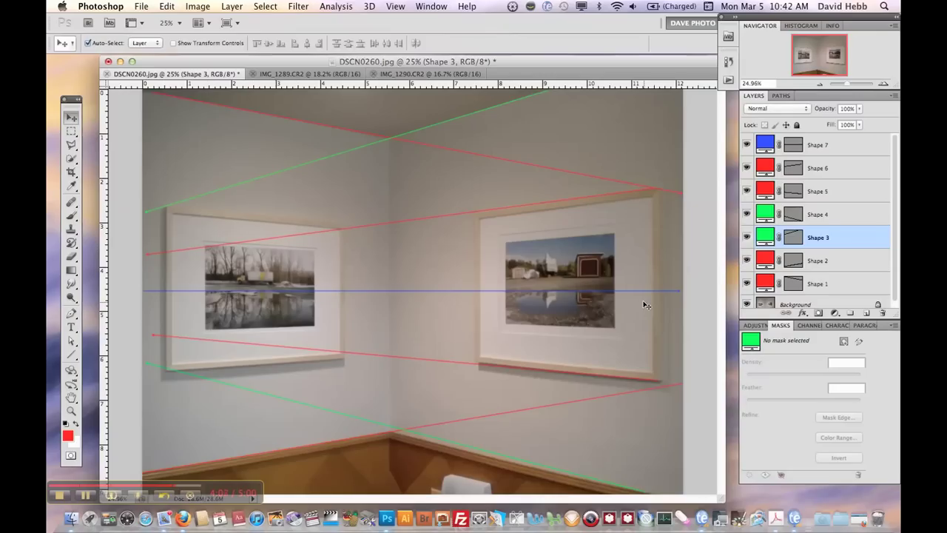
# Recolour the Shape 5 and Shape 6 lines green.
pyautogui.doubleClick(762, 188)
pyautogui.click(522, 410)
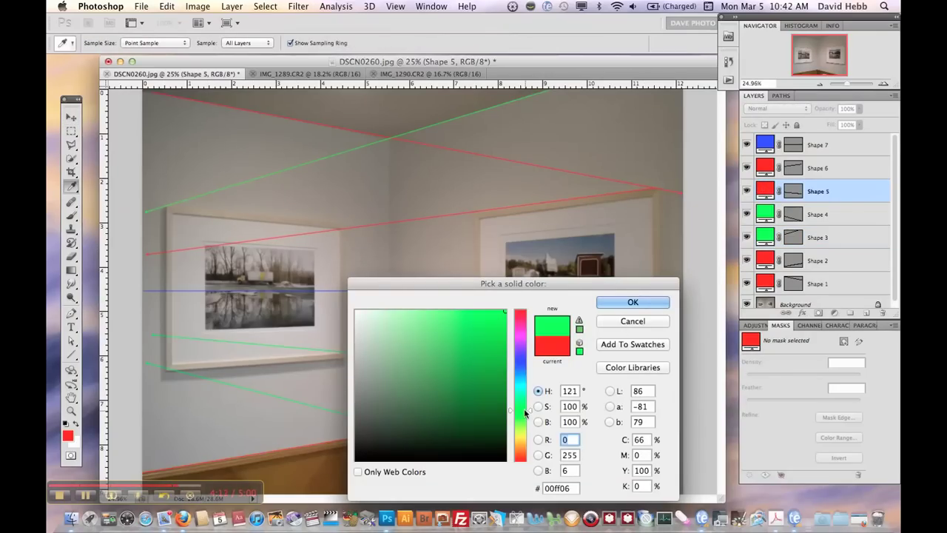
pyautogui.click(633, 302)
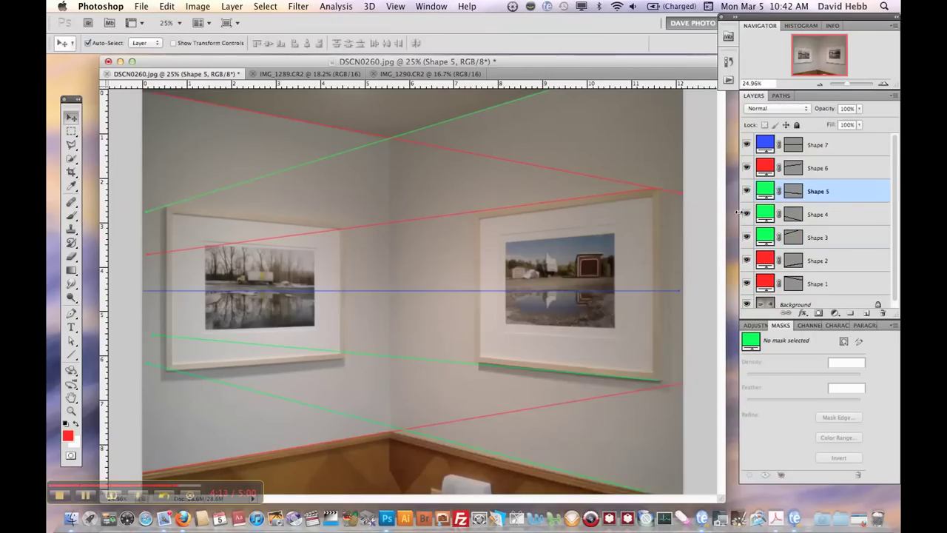
pyautogui.click(765, 171)
pyautogui.doubleClick(765, 171)
pyautogui.click(520, 405)
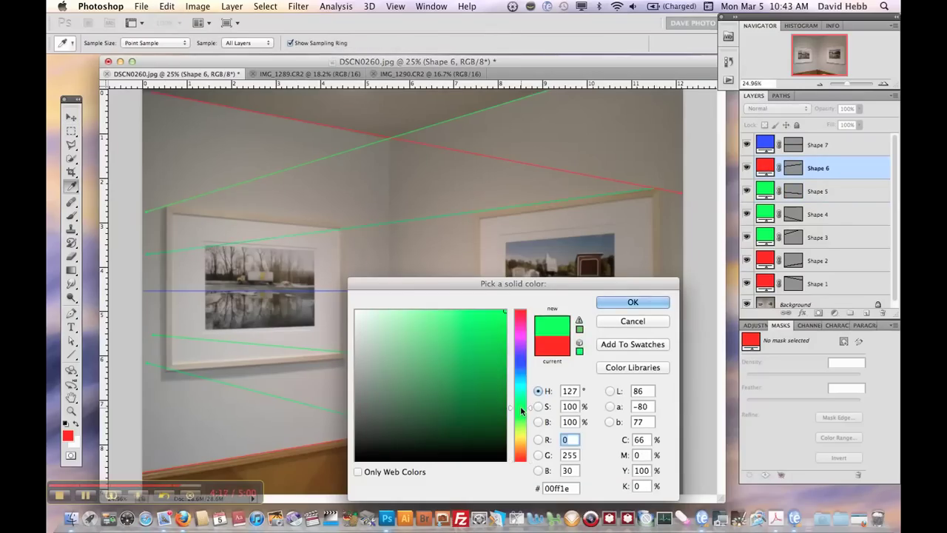
pyautogui.click(633, 301)
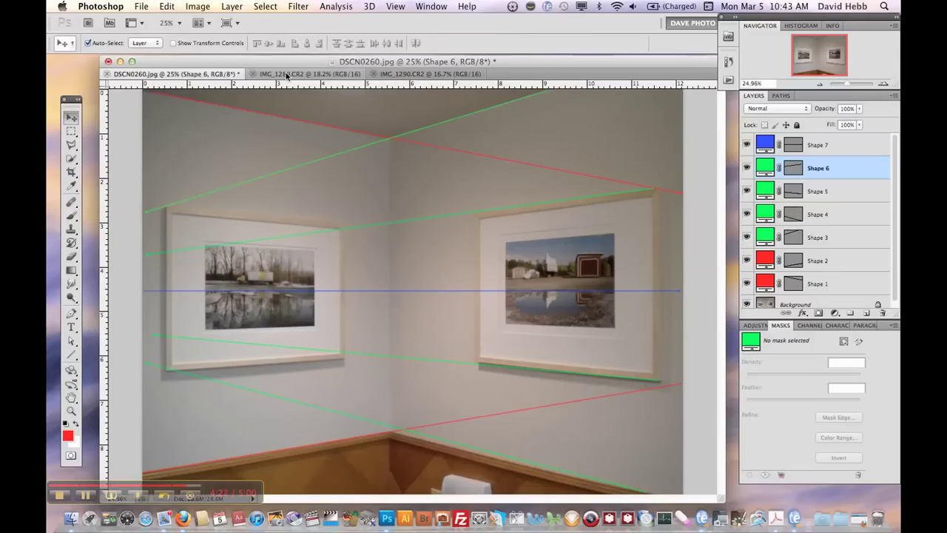
# Switch through the IMG_1289.CR2 tab to display the IMG_1290.CR2 dining-room photo.
pyautogui.click(325, 74)
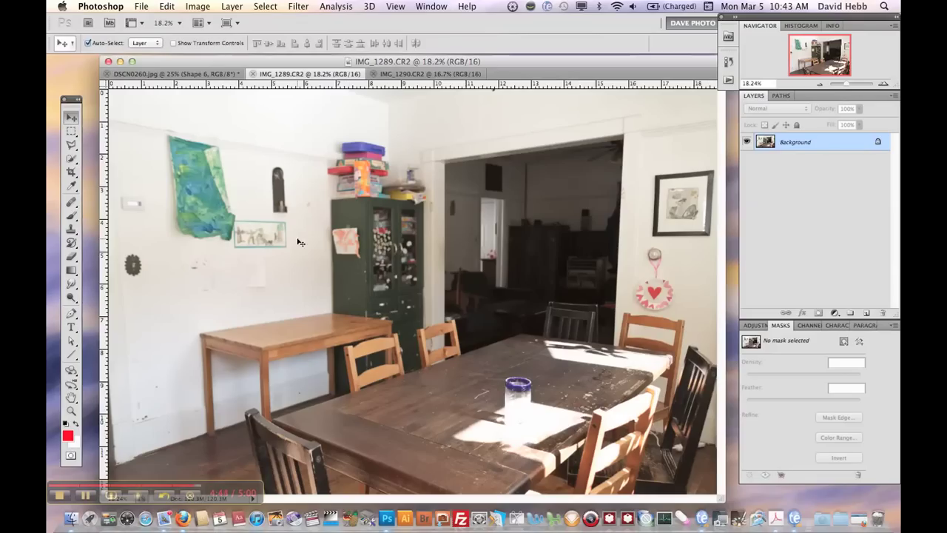
pyautogui.click(427, 74)
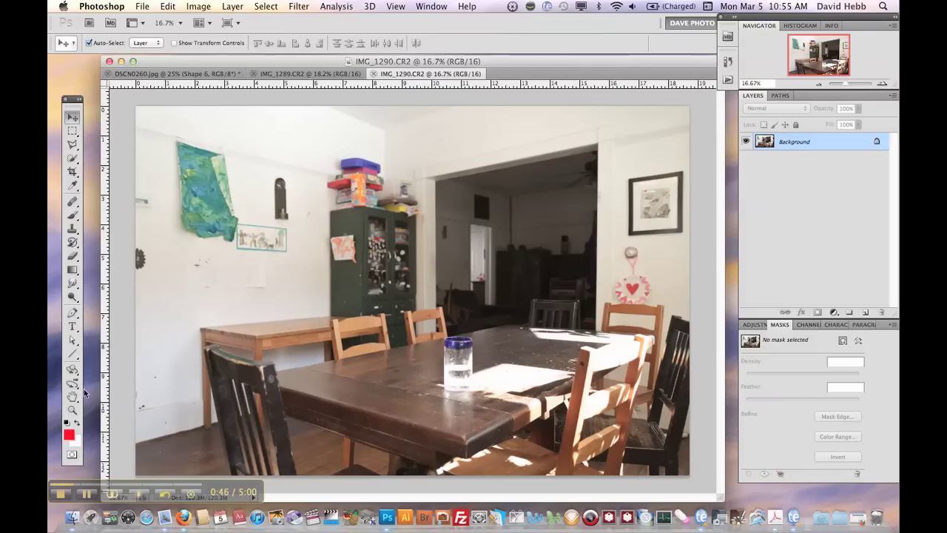
# With the Line tool at 10 px, draw red lines along the table's front and far edges to the left wall.
pyautogui.click(76, 355)
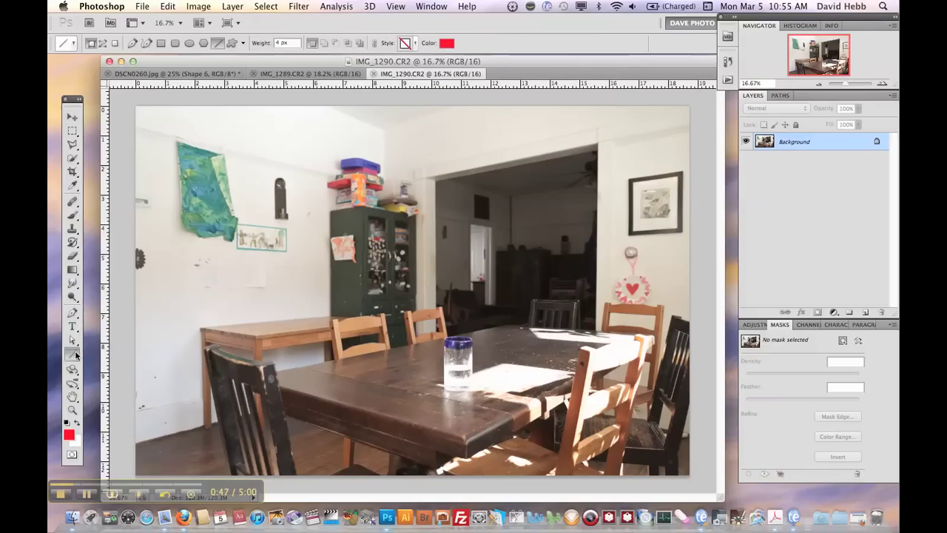
pyautogui.doubleClick(278, 42)
pyautogui.click(434, 420)
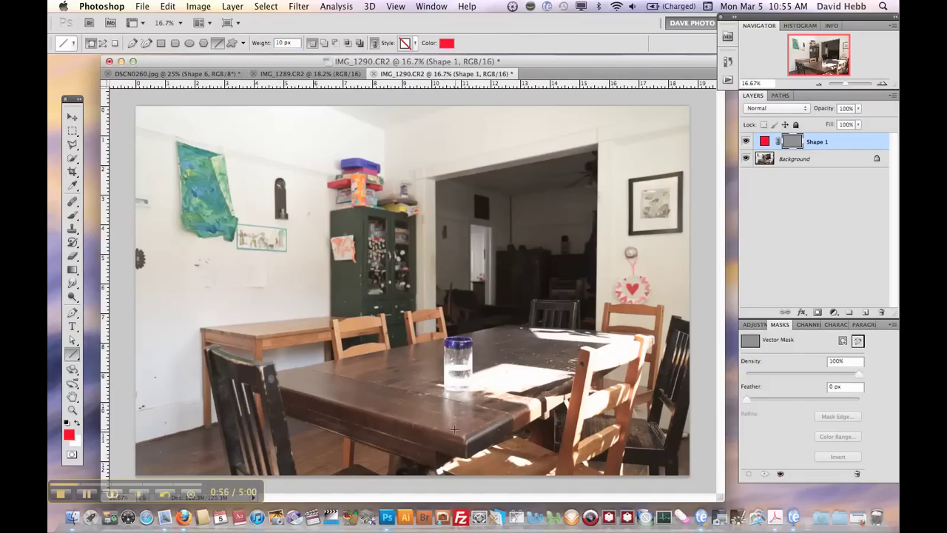
pyautogui.moveTo(463, 438); pyautogui.dragTo(139, 342)
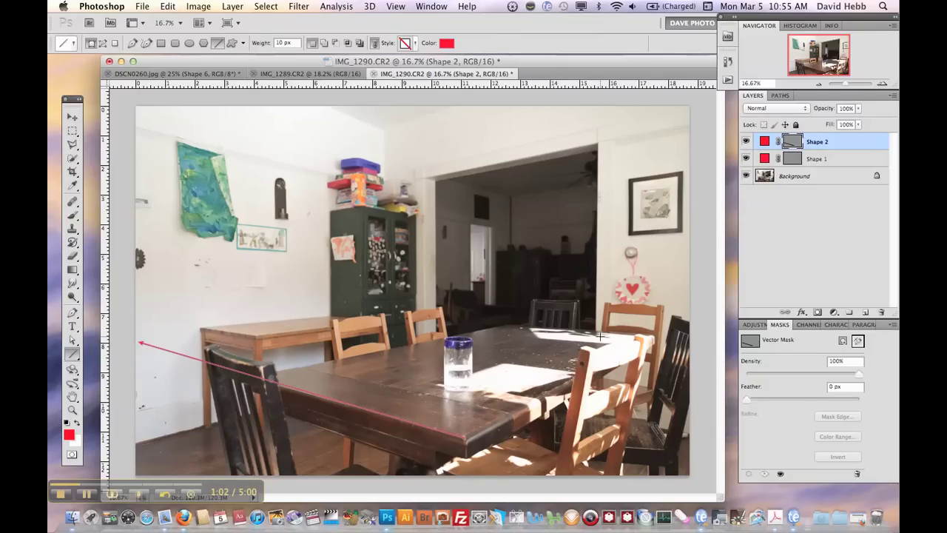
pyautogui.moveTo(651, 335); pyautogui.dragTo(141, 294)
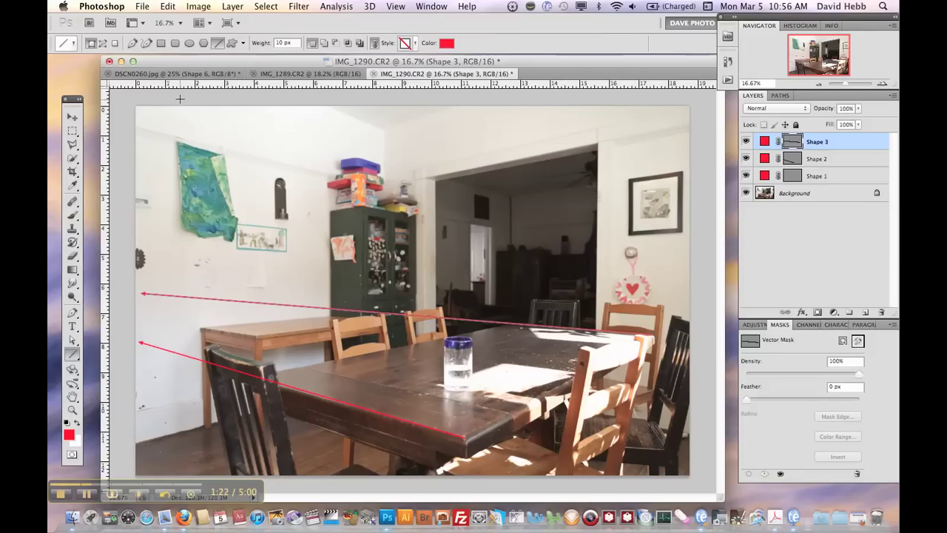
pyautogui.click(72, 117)
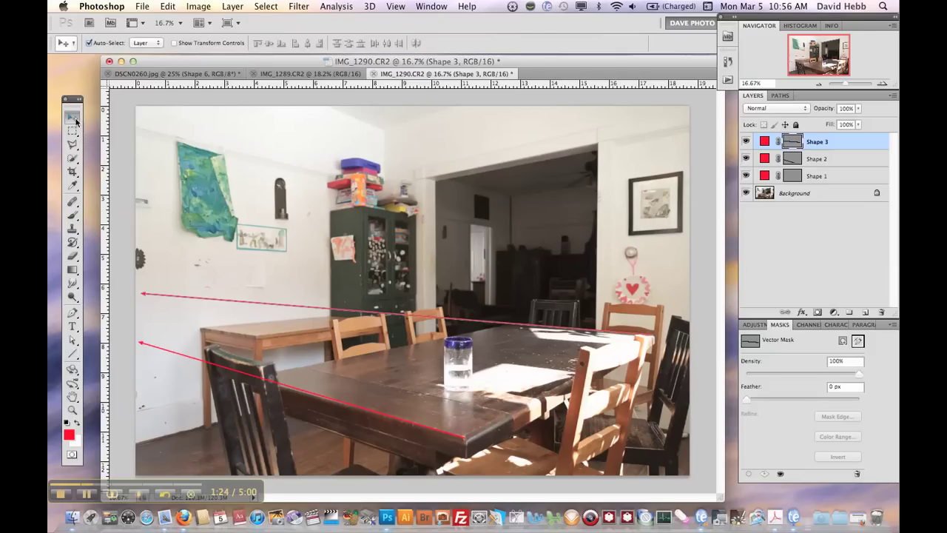
# Deselect the red line layer and set the foreground colour to blue.
pyautogui.click(177, 159)
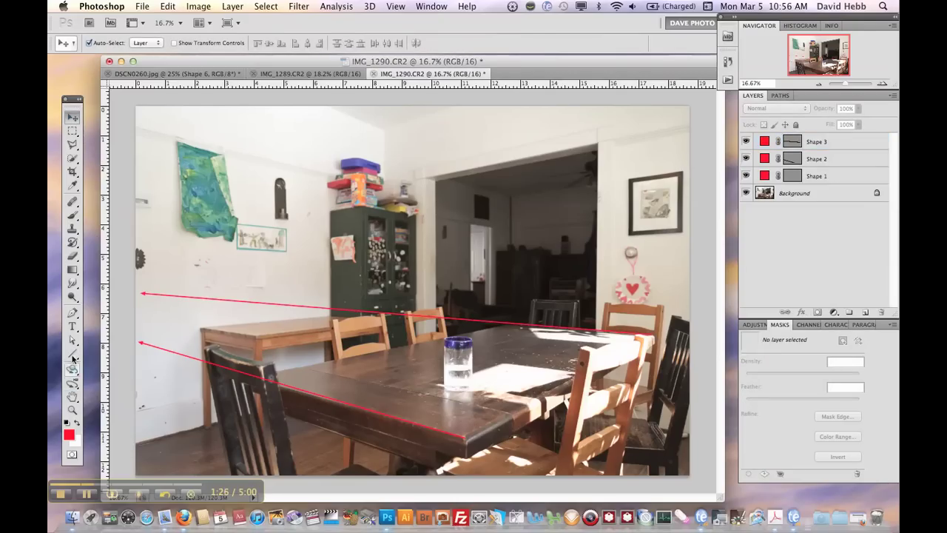
pyautogui.press('i')
pyautogui.click(68, 435)
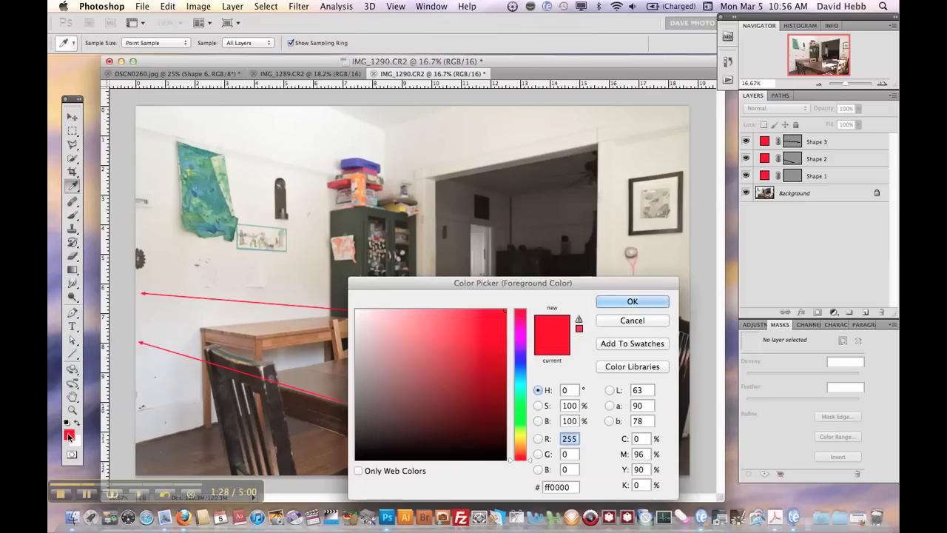
pyautogui.click(520, 362)
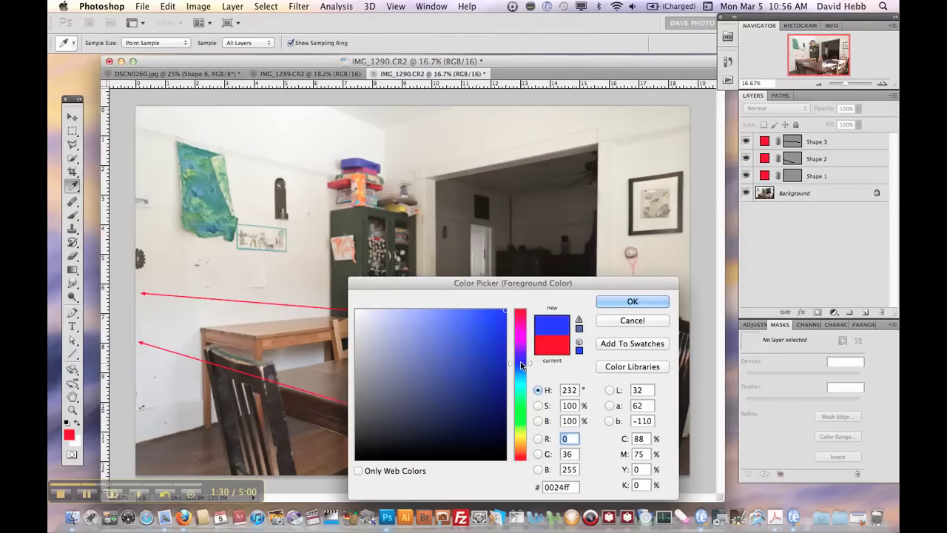
pyautogui.click(620, 301)
# Draw two blue lines rightward along the table's back edge and from its near corner.
pyautogui.press('u')
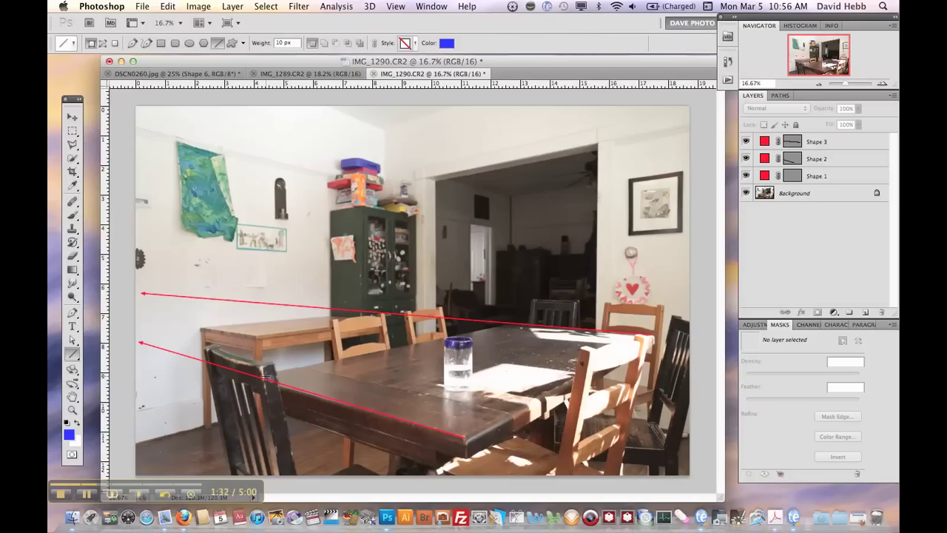
pyautogui.moveTo(253, 375); pyautogui.dragTo(676, 289)
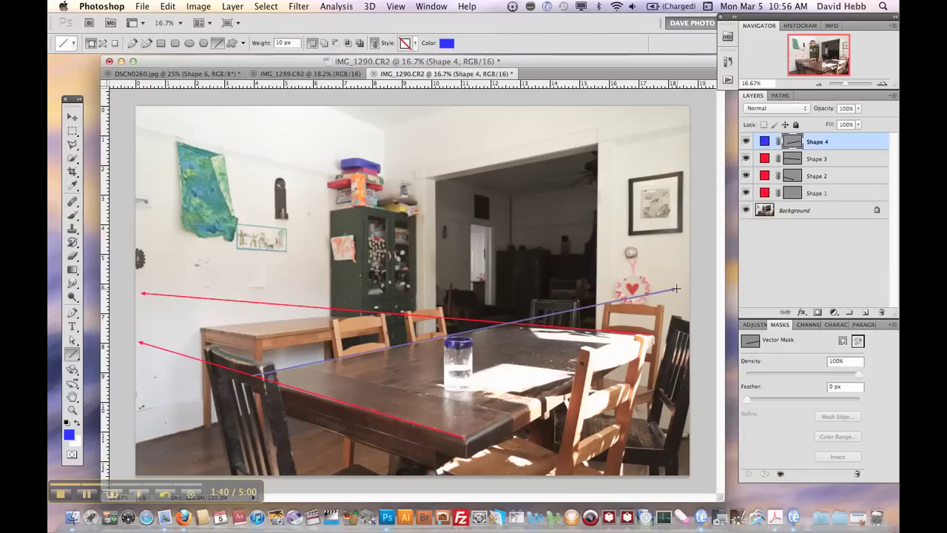
pyautogui.moveTo(675, 289); pyautogui.dragTo(675, 288)
pyautogui.moveTo(512, 415); pyautogui.dragTo(688, 314)
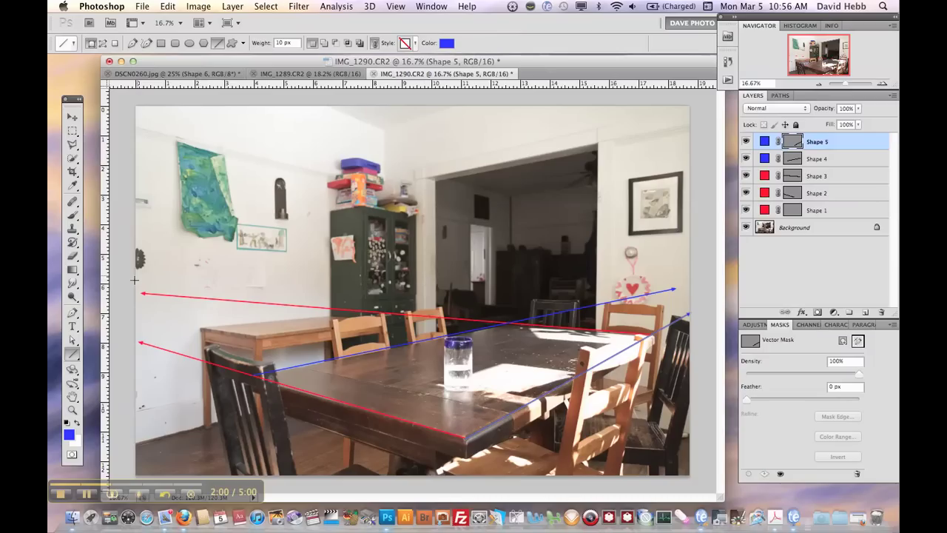
# Set the foreground colour to an in-gamut green and draw a horizontal horizon line across the photo.
pyautogui.click(72, 117)
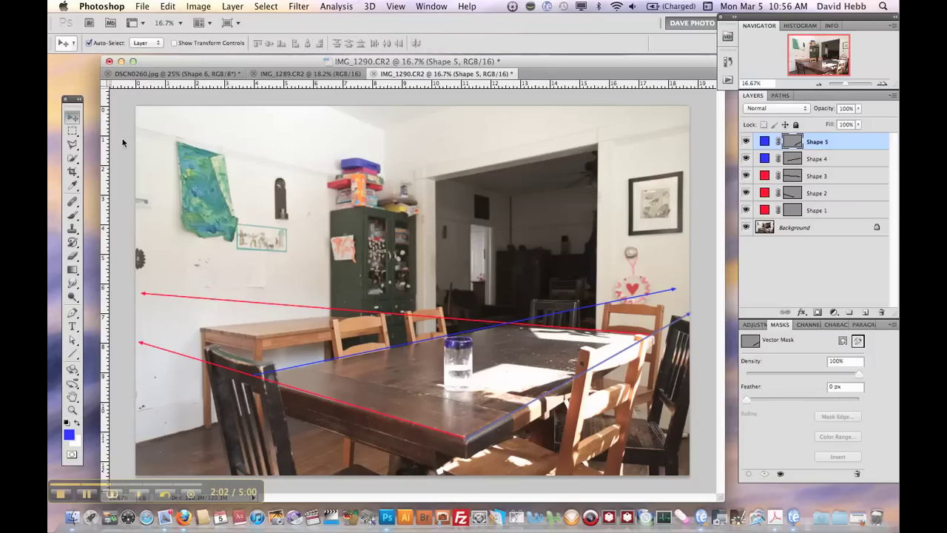
pyautogui.click(203, 176)
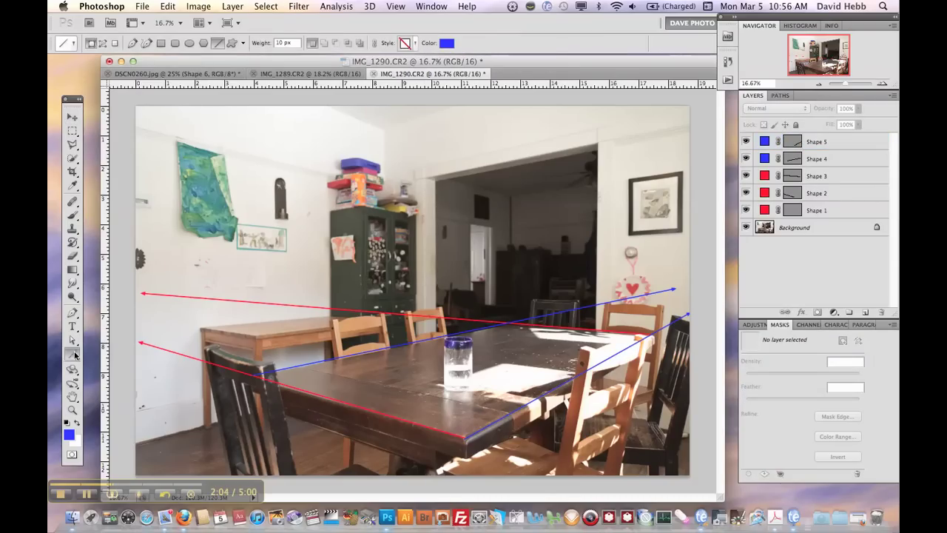
pyautogui.click(69, 433)
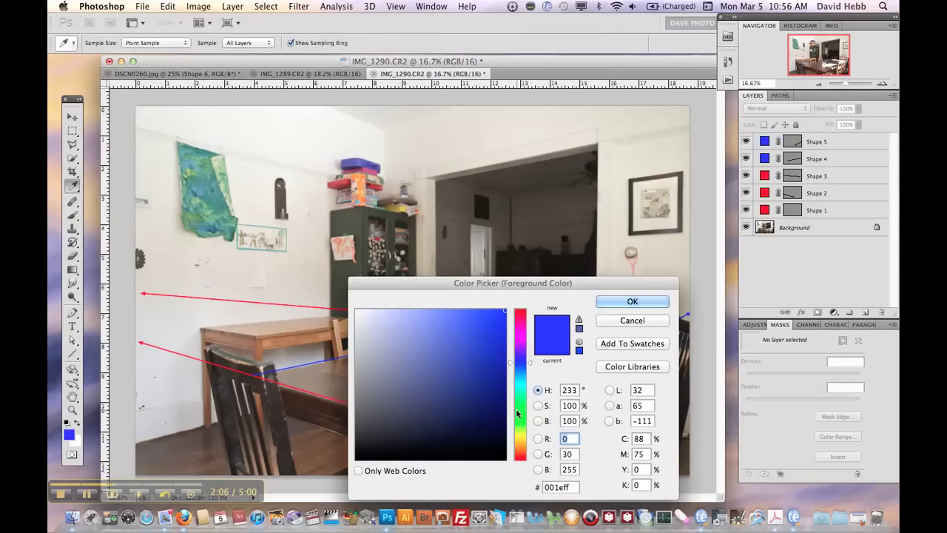
pyautogui.click(518, 411)
pyautogui.click(579, 324)
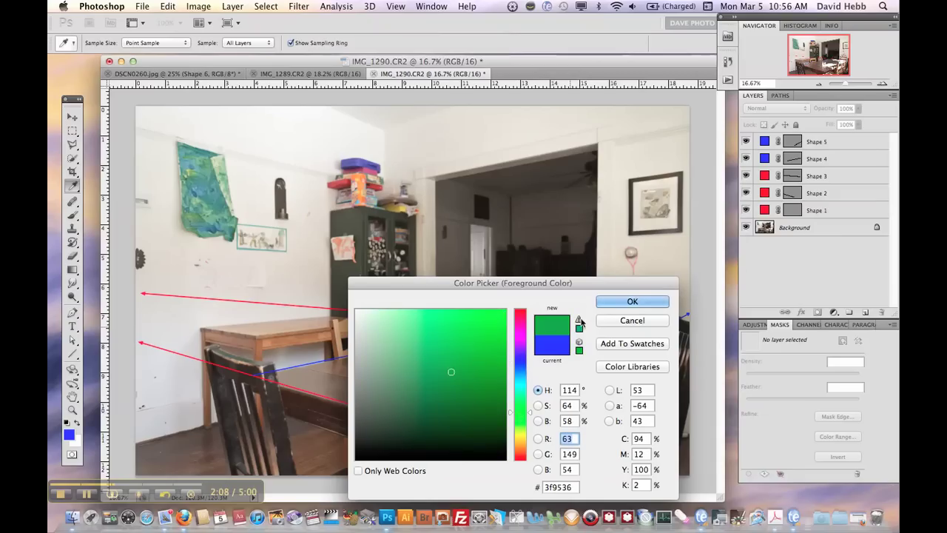
pyautogui.click(621, 302)
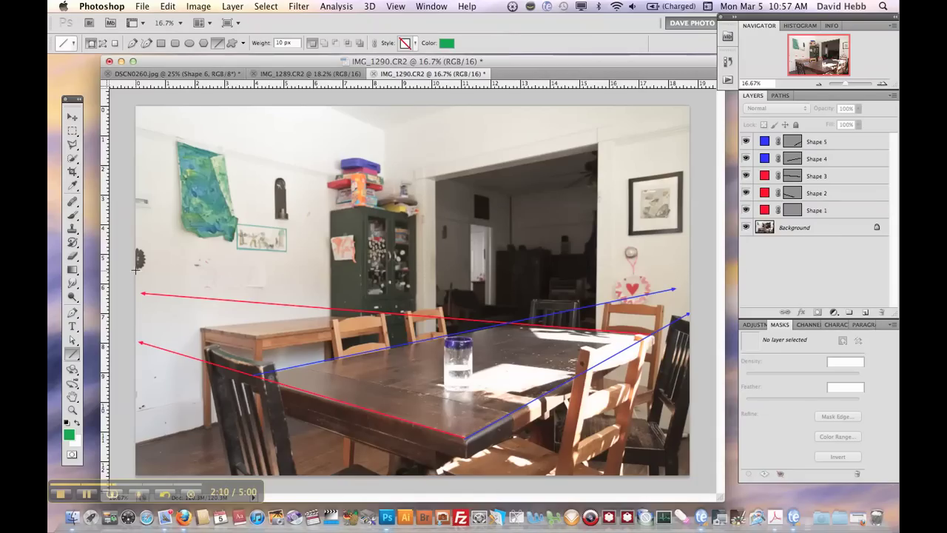
pyautogui.moveTo(136, 270); pyautogui.dragTo(687, 282)
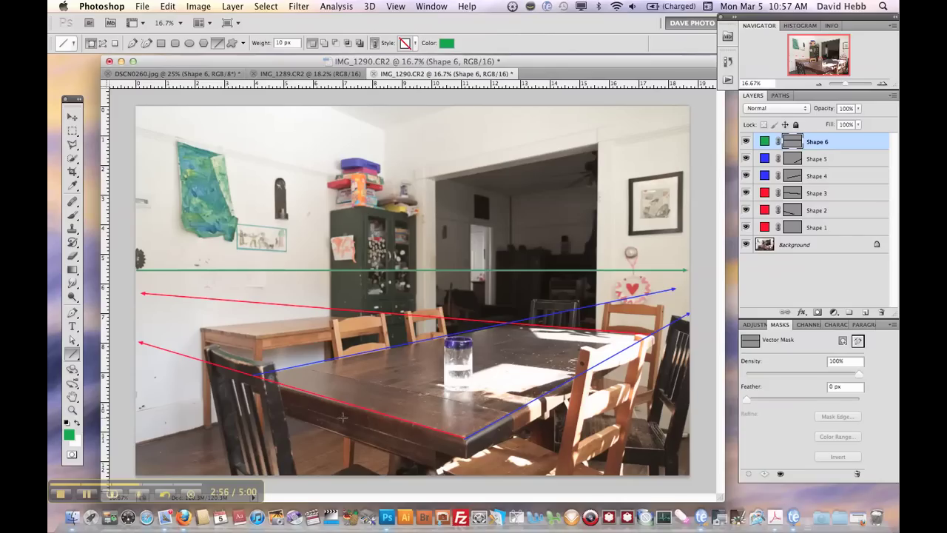
# Hide the toolbox, options bar and panels to view the photo, then restore them.
pyautogui.press('Tab')
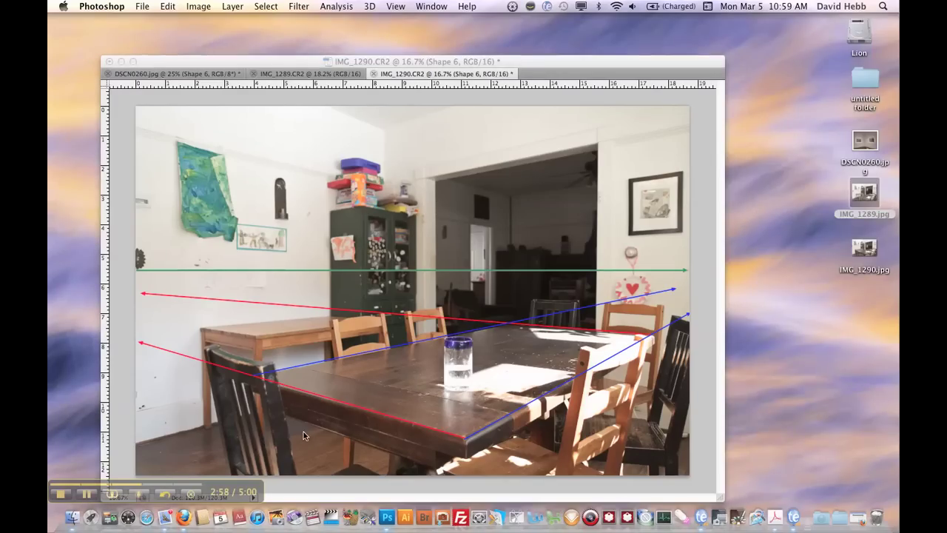
pyautogui.press('Tab')
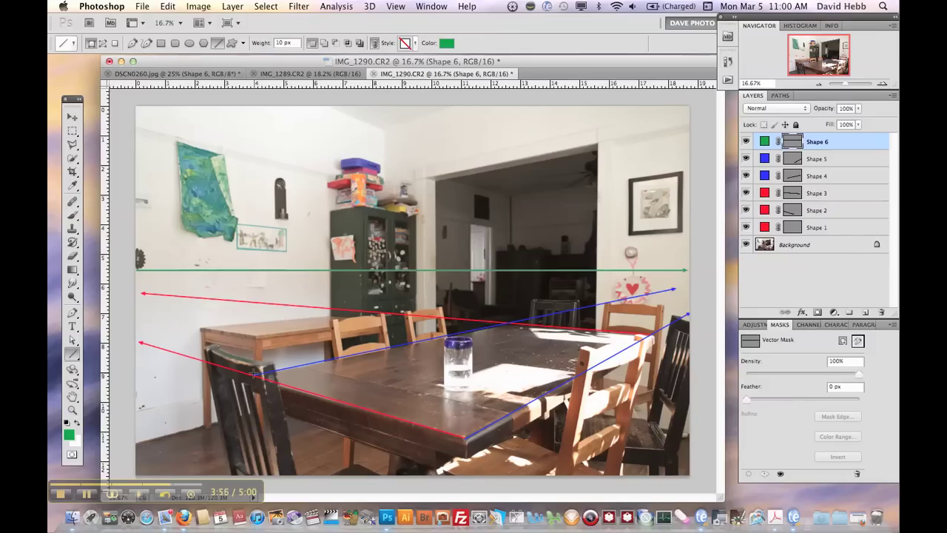
pyautogui.moveTo(262, 374); pyautogui.dragTo(566, 253)
pyautogui.moveTo(646, 334); pyautogui.dragTo(234, 248)
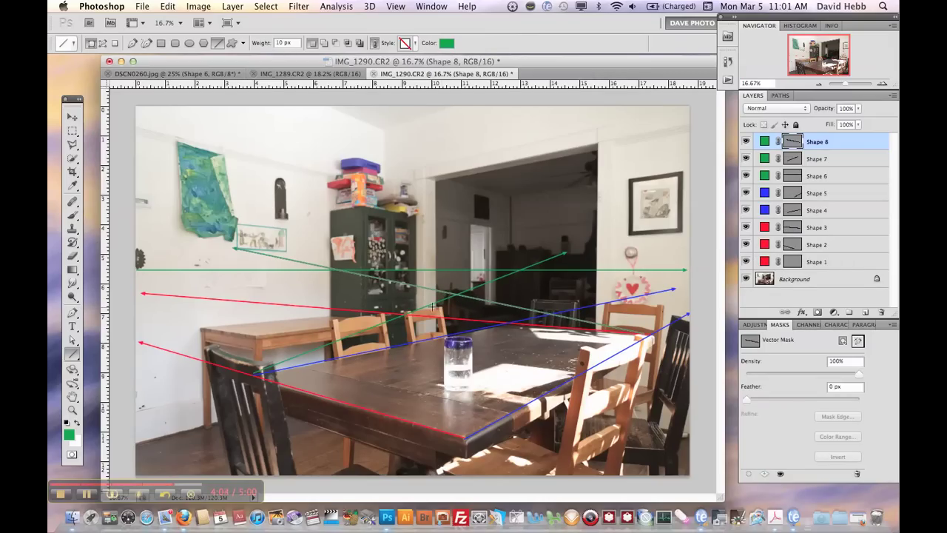
pyautogui.press('alt+super+z')
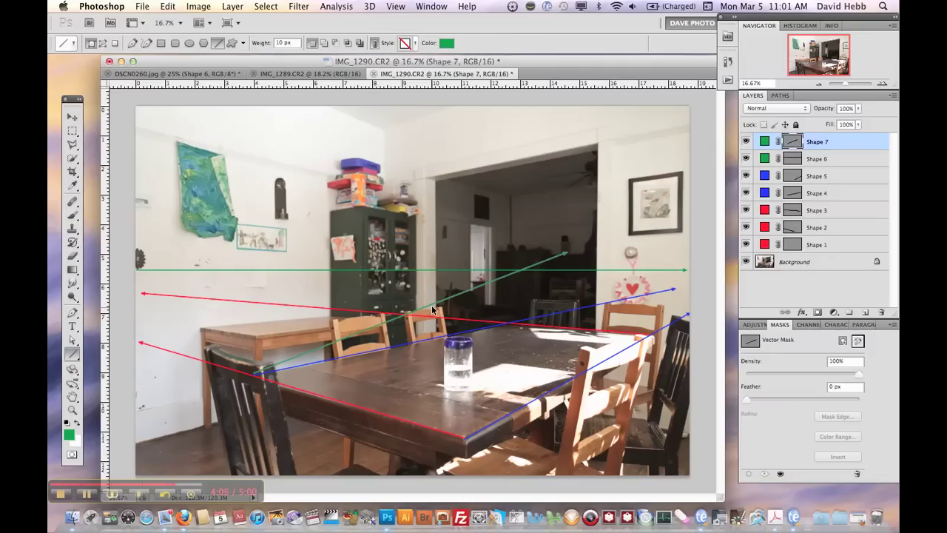
pyautogui.press('alt+super+z')
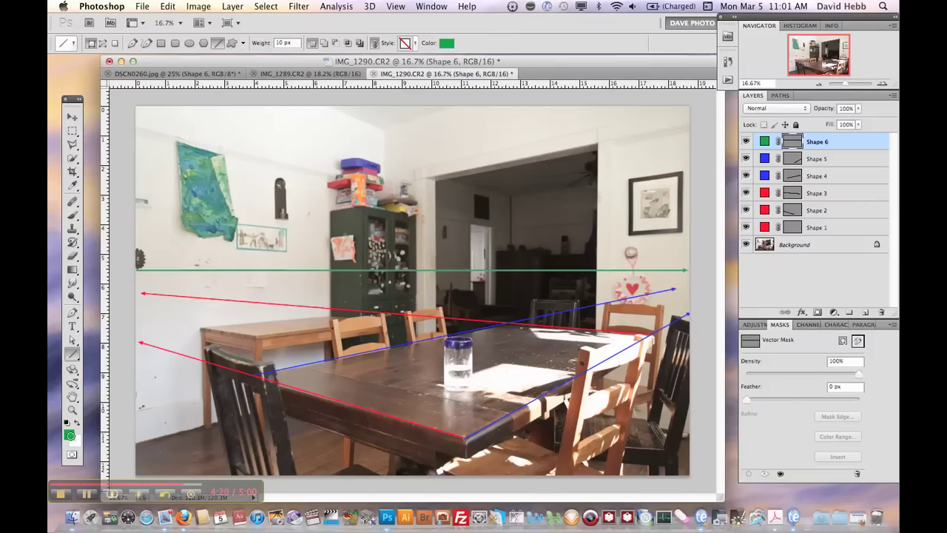
pyautogui.click(69, 435)
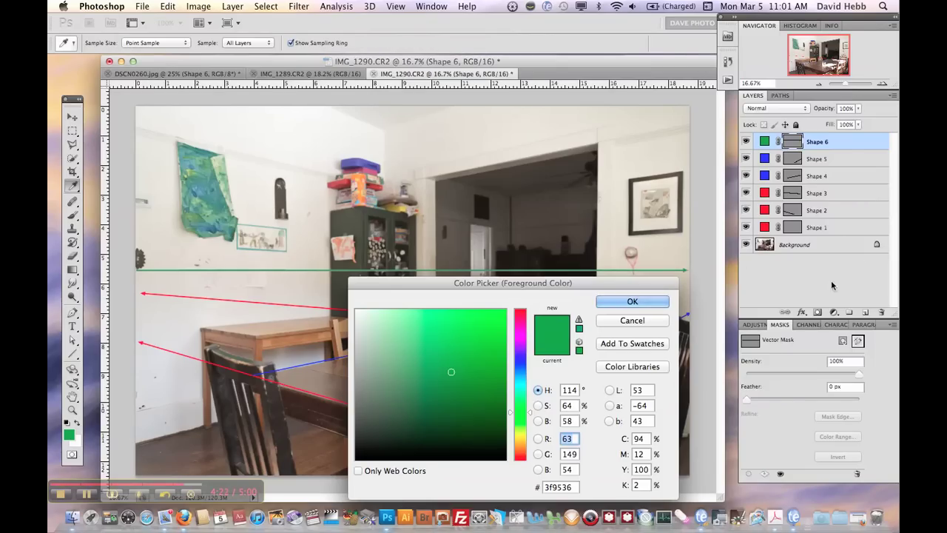
pyautogui.click(633, 301)
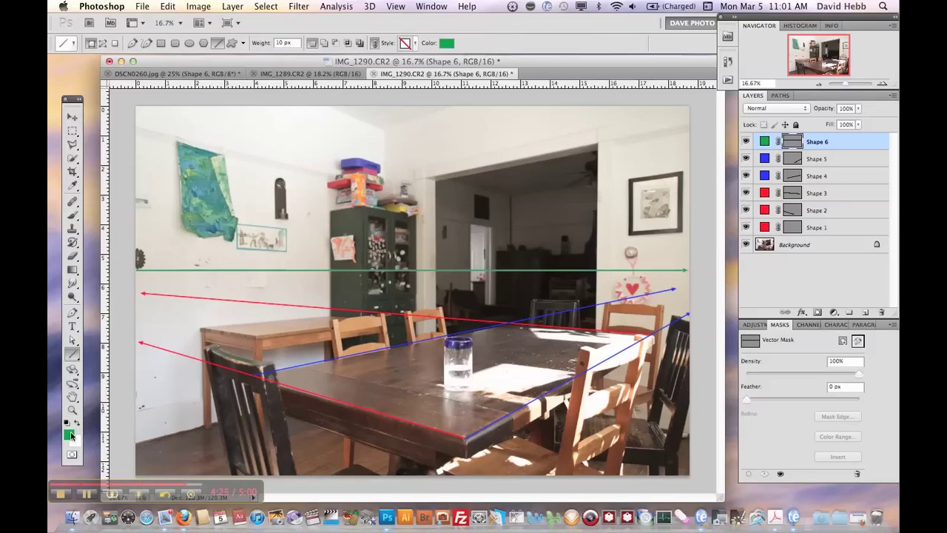
# Deselect the horizon layer and draw two green lines from the lower-left and top-left toward the right vanishing point.
pyautogui.click(72, 117)
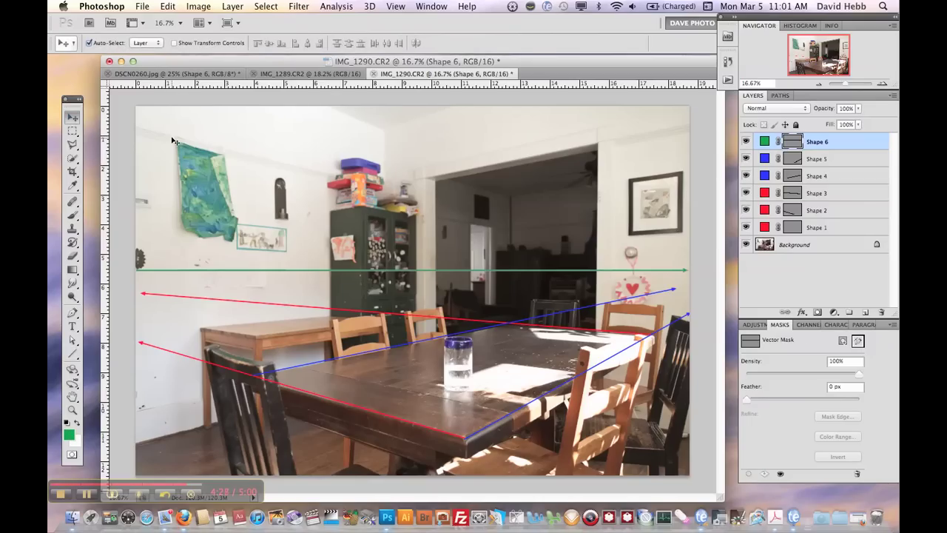
pyautogui.click(170, 173)
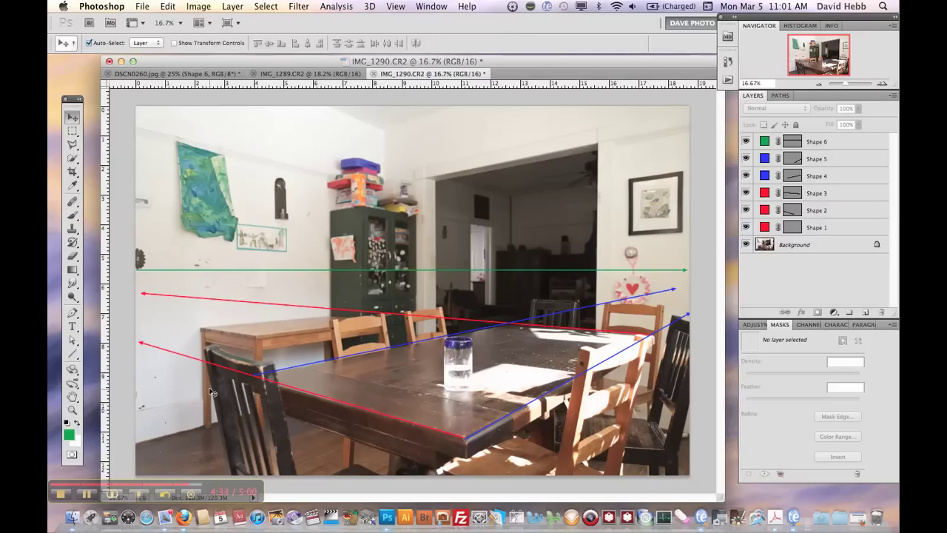
pyautogui.click(73, 355)
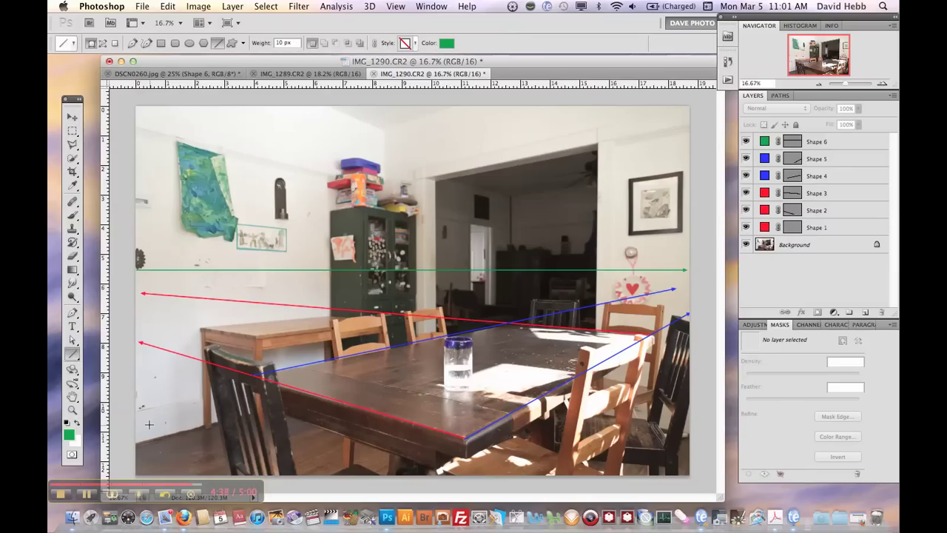
pyautogui.moveTo(136, 444); pyautogui.dragTo(680, 295)
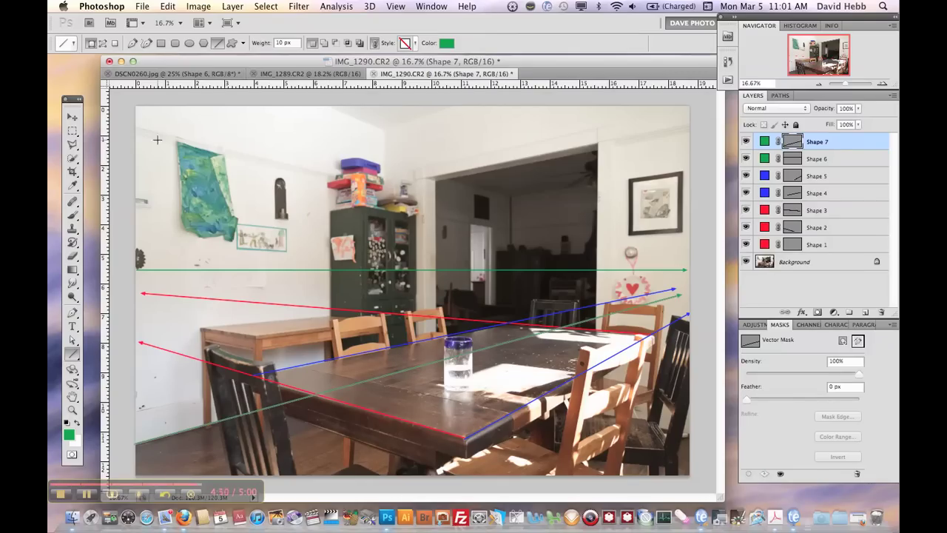
pyautogui.moveTo(138, 128); pyautogui.dragTo(677, 242)
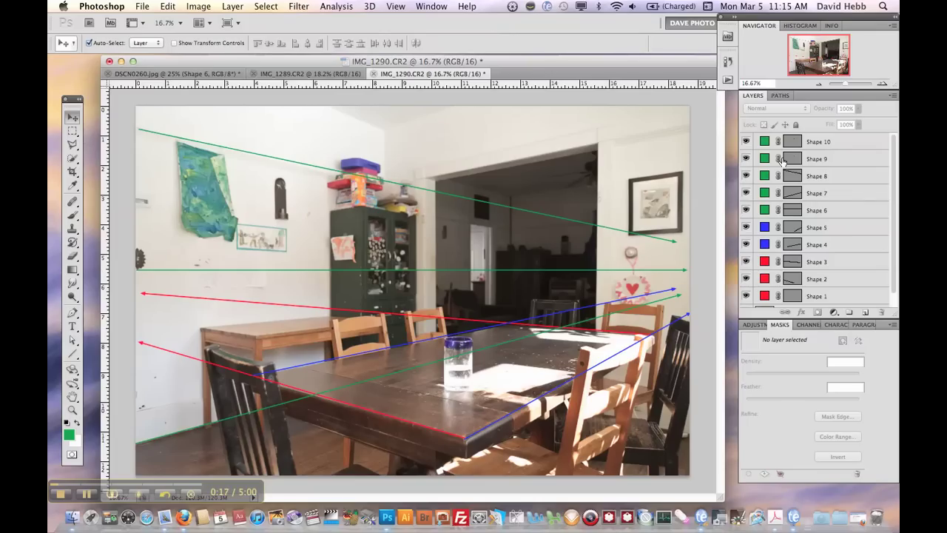
# Recolour the Shape 8 line from green to blue.
pyautogui.click(762, 182)
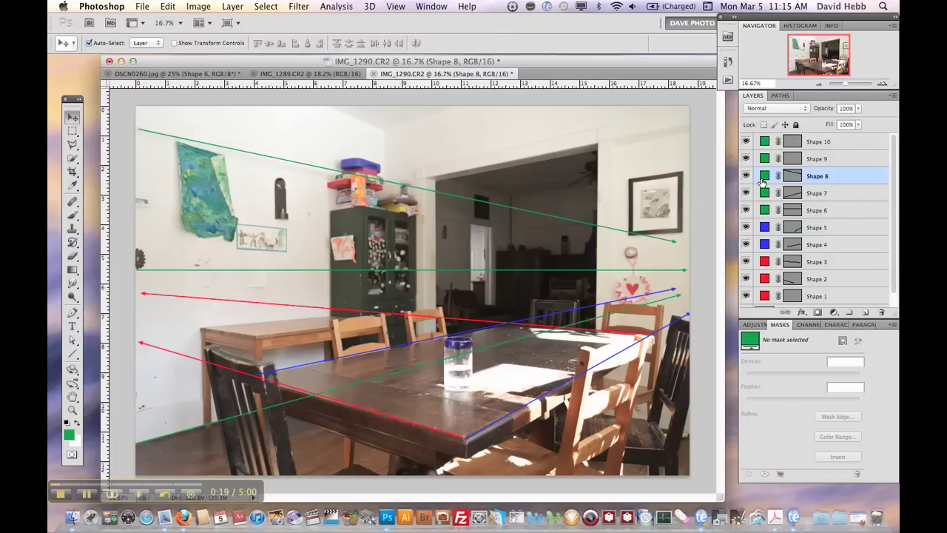
pyautogui.click(73, 185)
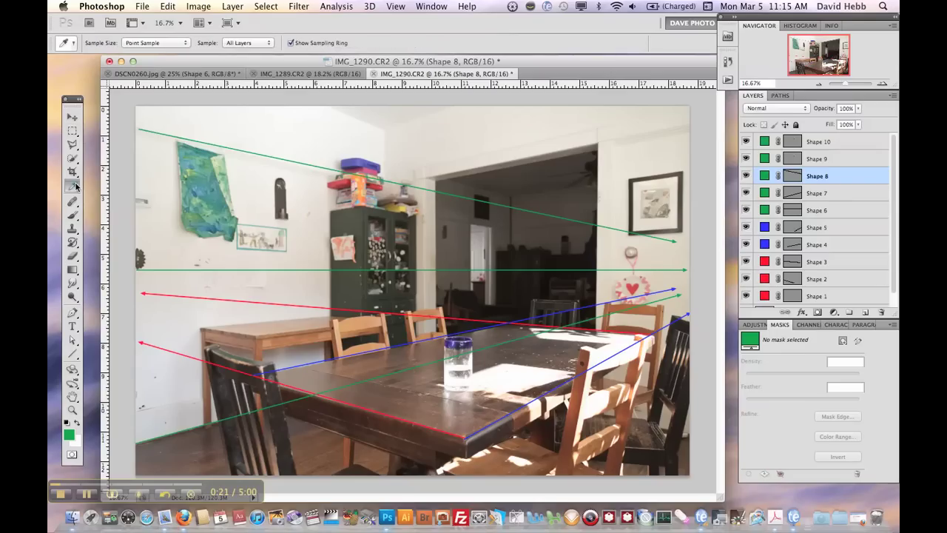
pyautogui.click(763, 248)
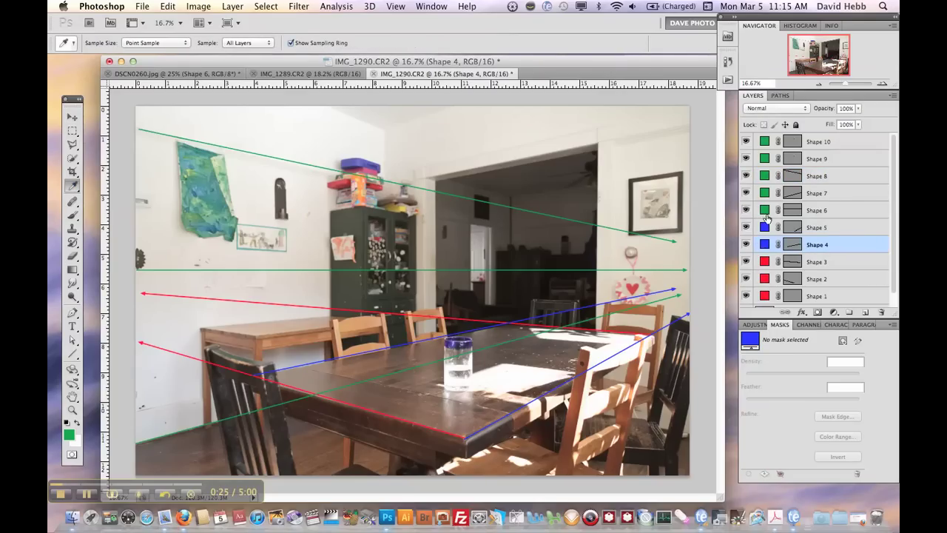
pyautogui.doubleClick(764, 175)
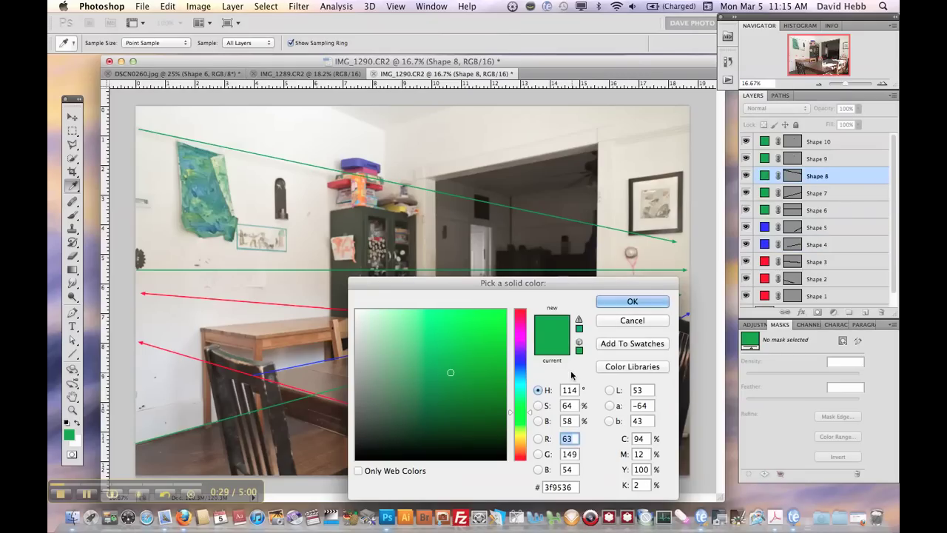
pyautogui.click(522, 361)
pyautogui.click(645, 300)
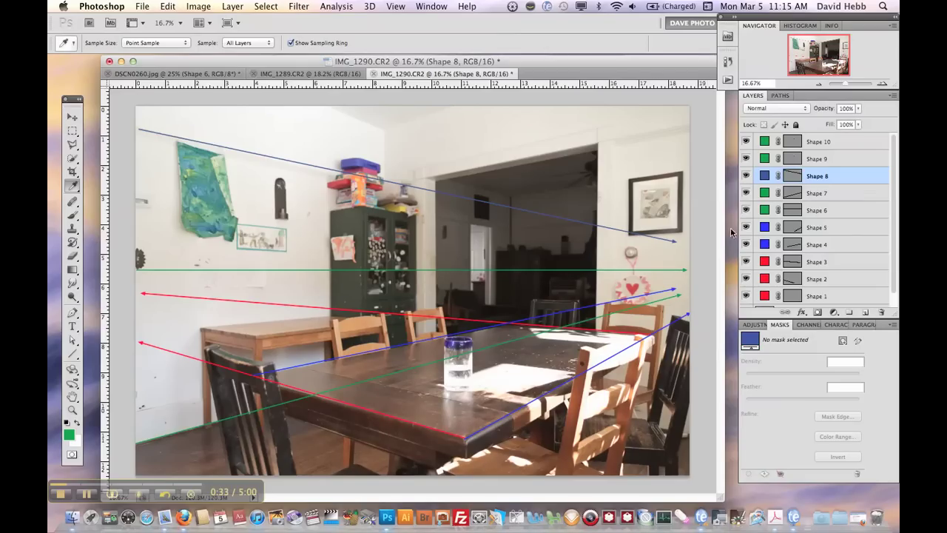
# Recolour the Shape 7 line blue and return to the Move tool.
pyautogui.doubleClick(765, 193)
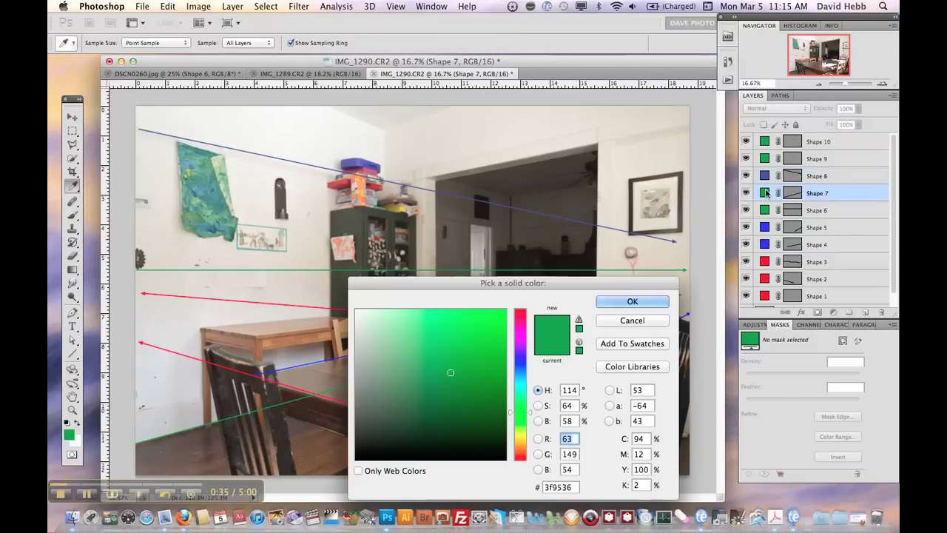
pyautogui.click(520, 368)
pyautogui.click(632, 301)
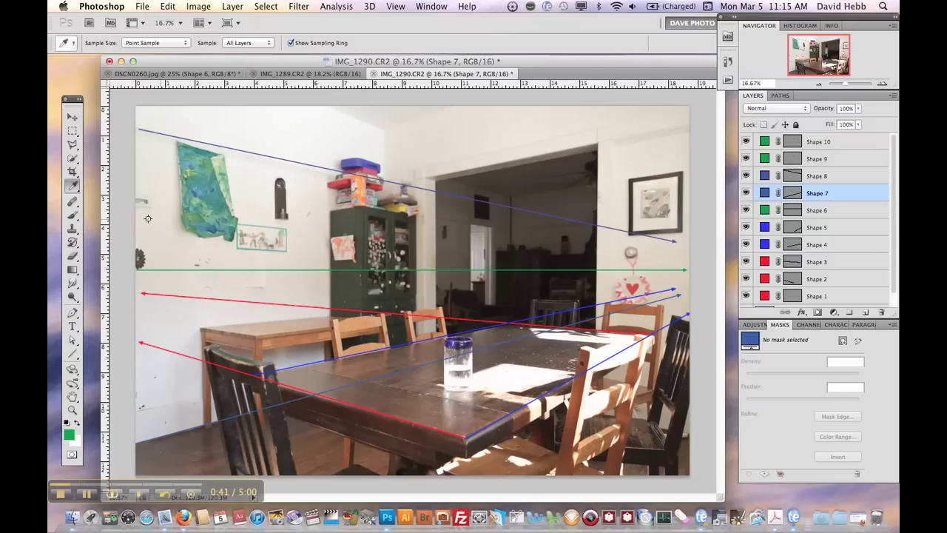
pyautogui.click(72, 117)
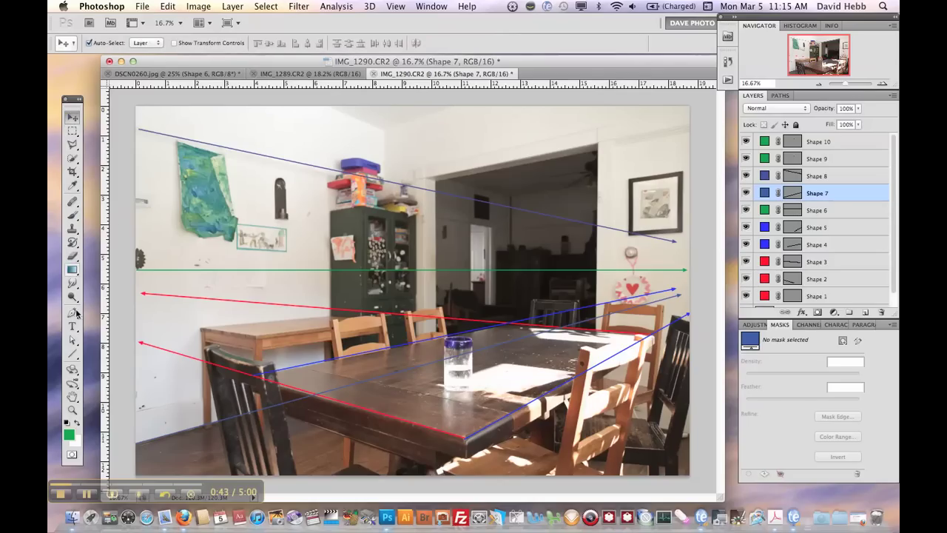
# Draw a line from the top of the photo toward the right vanishing point and set the foreground to blue.
pyautogui.click(74, 355)
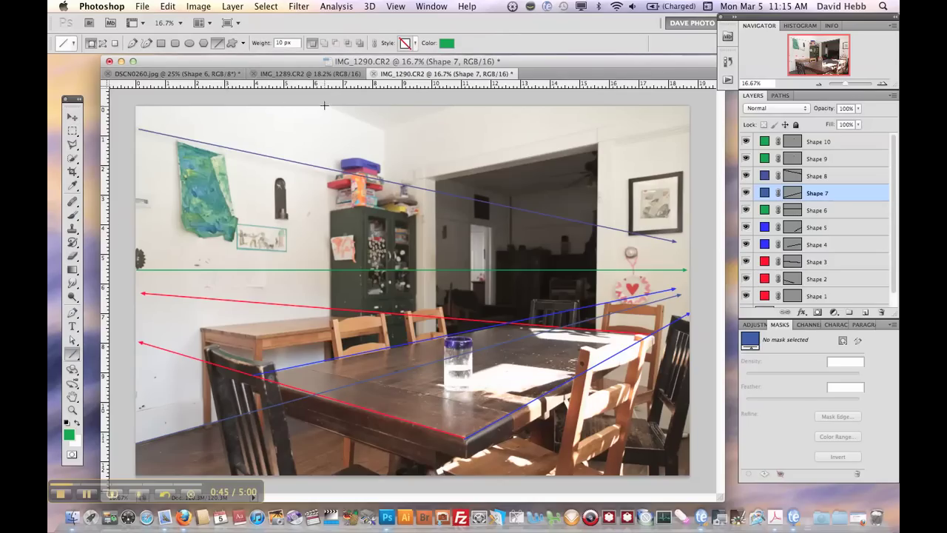
pyautogui.moveTo(345, 116); pyautogui.dragTo(682, 238)
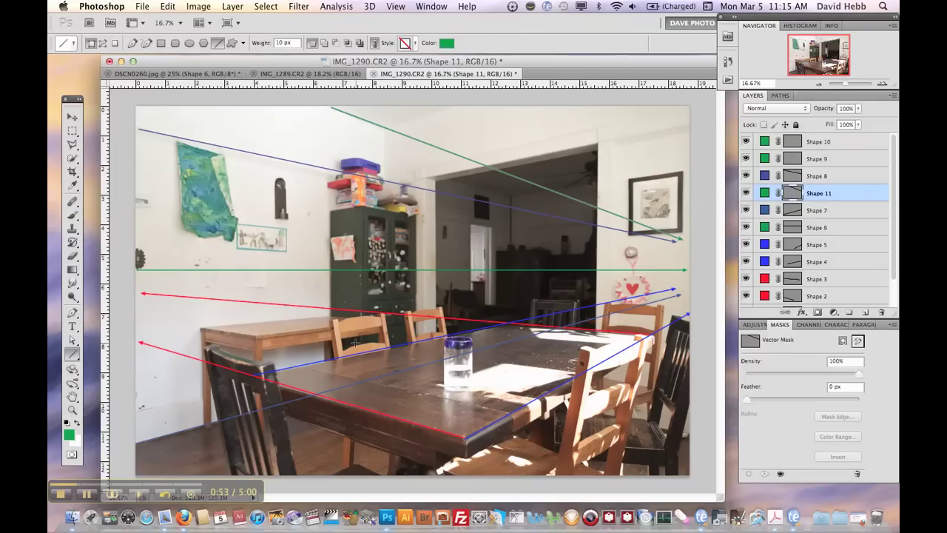
pyautogui.click(67, 436)
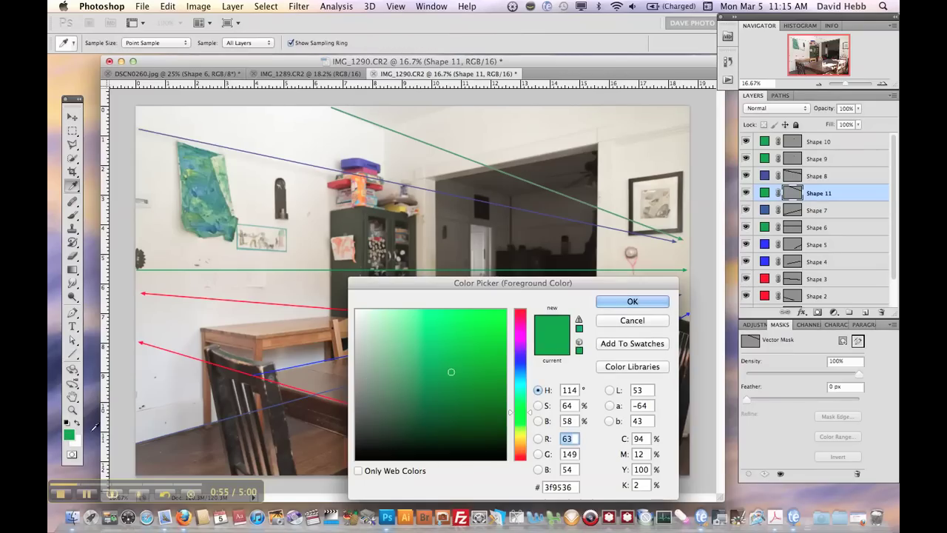
pyautogui.click(520, 365)
pyautogui.click(626, 306)
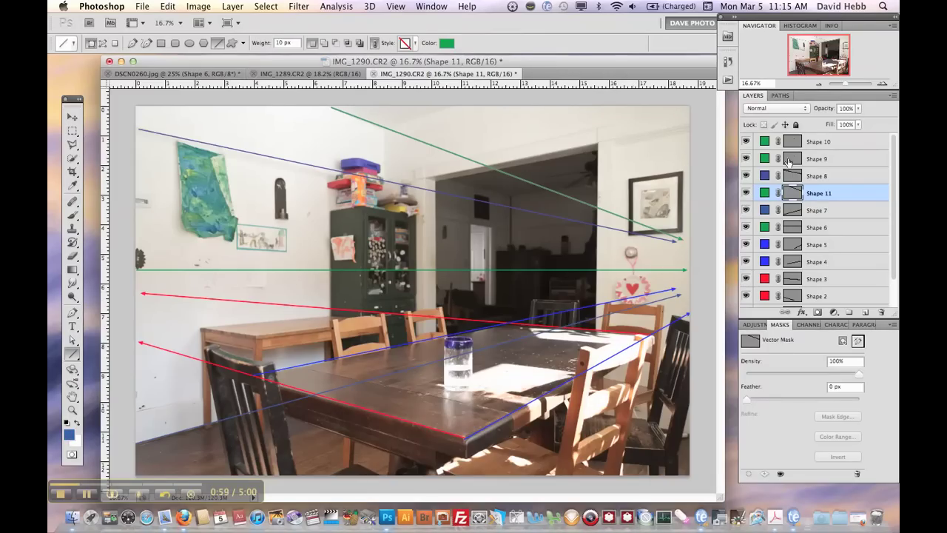
# Make Shape 11 blue and add another line toward the right vanishing point.
pyautogui.doubleClick(764, 192)
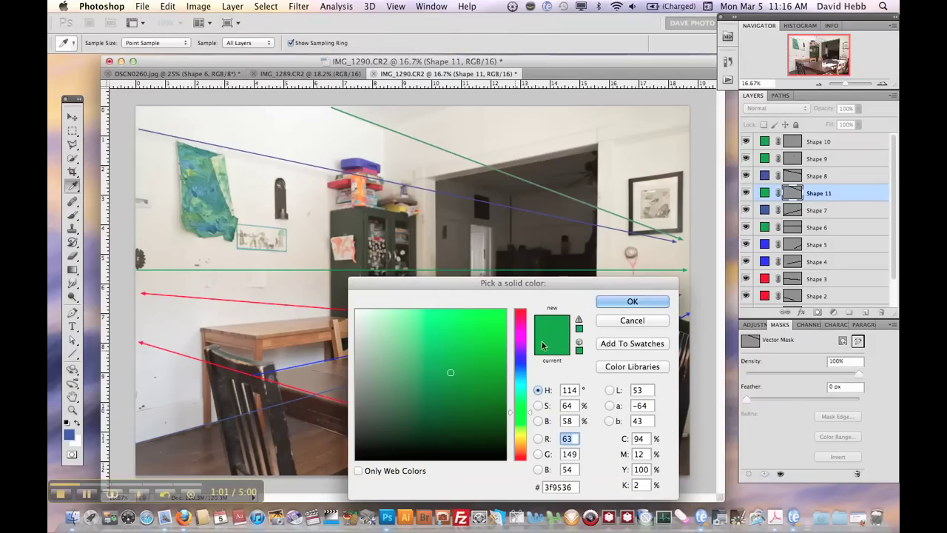
pyautogui.click(520, 366)
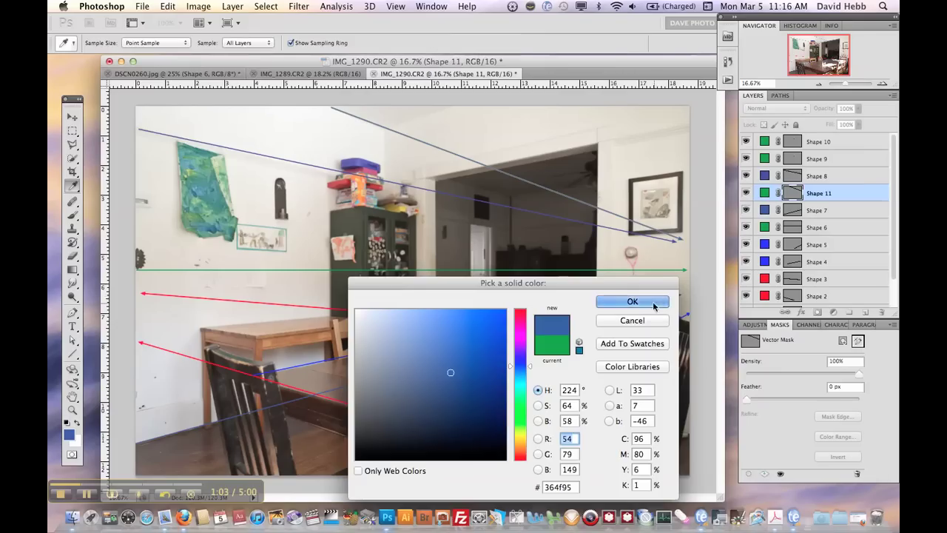
pyautogui.click(657, 302)
pyautogui.moveTo(578, 191); pyautogui.dragTo(579, 190)
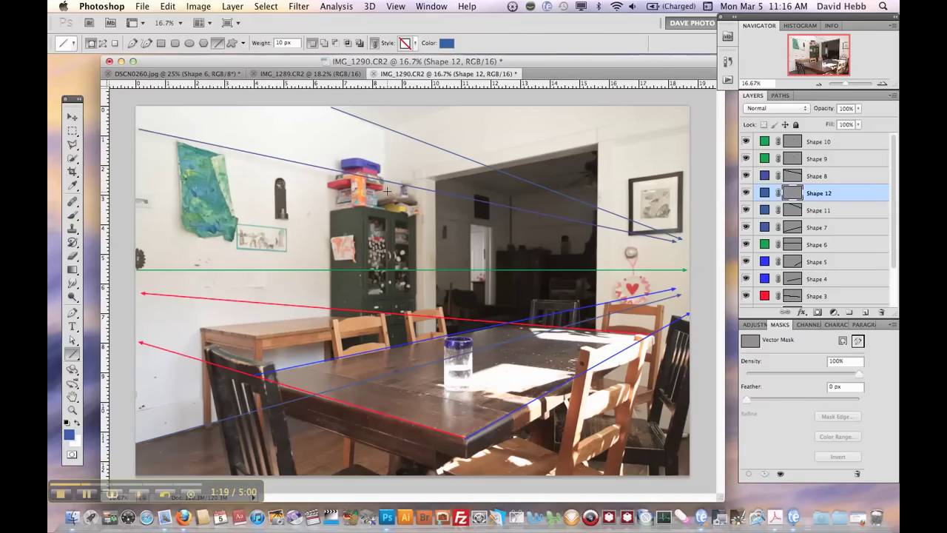
# Set the foreground to red and draw two lines from the upper right toward the left vanishing point.
pyautogui.click(69, 435)
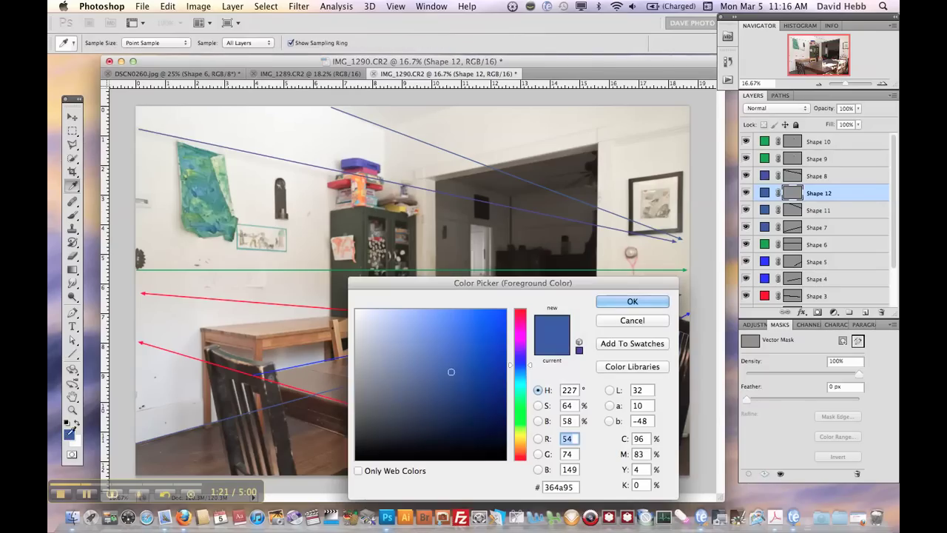
pyautogui.click(520, 329)
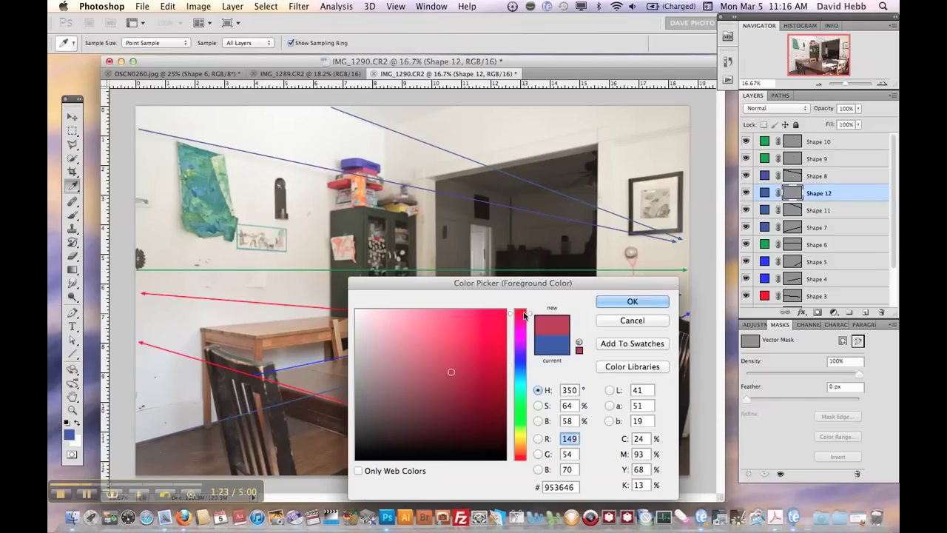
pyautogui.click(632, 301)
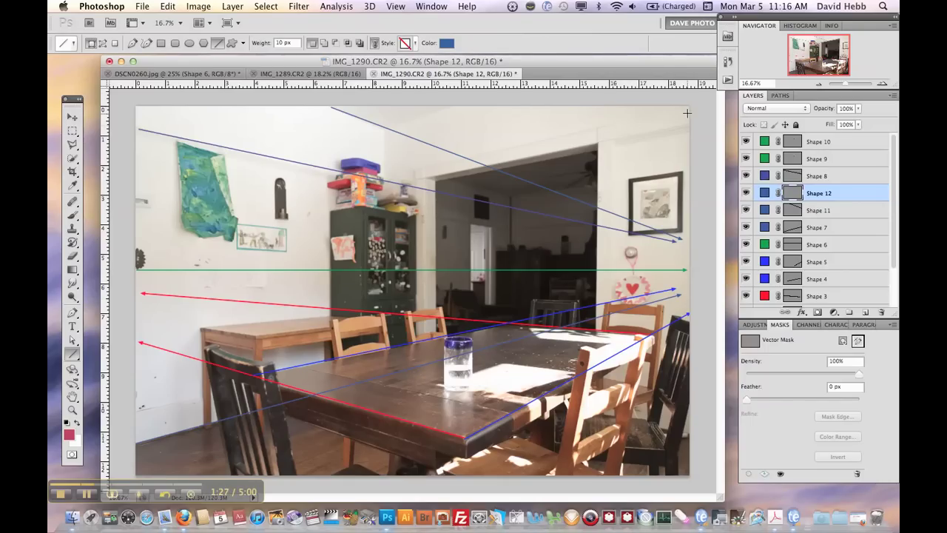
pyautogui.moveTo(618, 124); pyautogui.dragTo(151, 221)
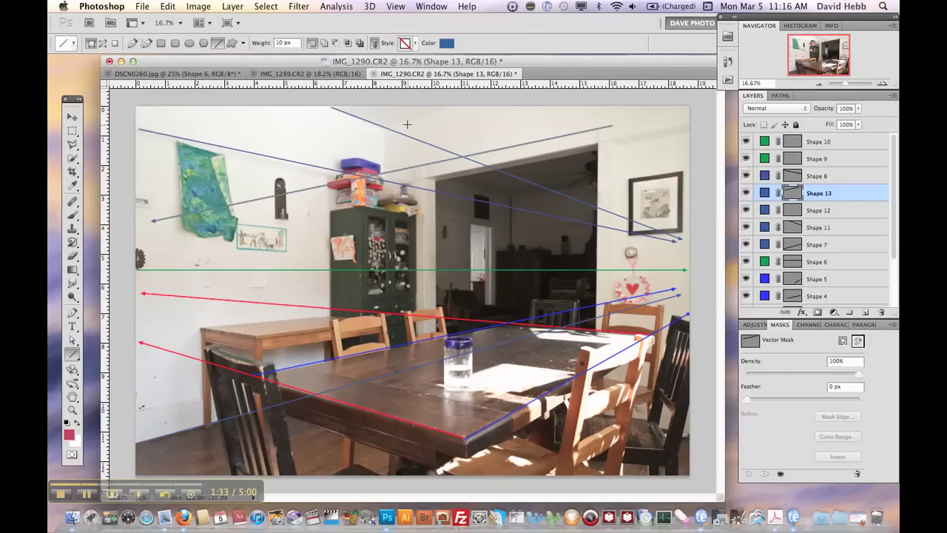
pyautogui.moveTo(435, 118); pyautogui.dragTo(433, 112)
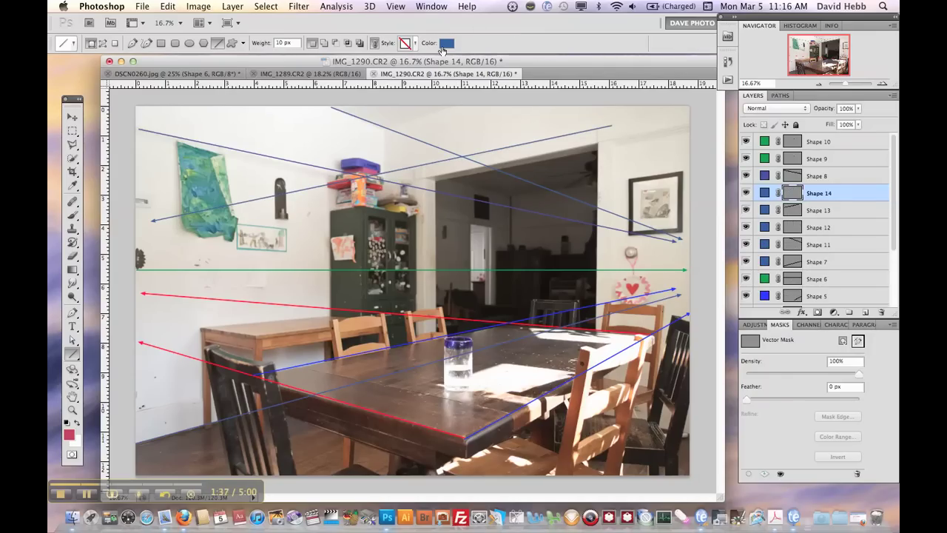
# Recolour the Shape 14 and Shape 13 lines red.
pyautogui.click(443, 46)
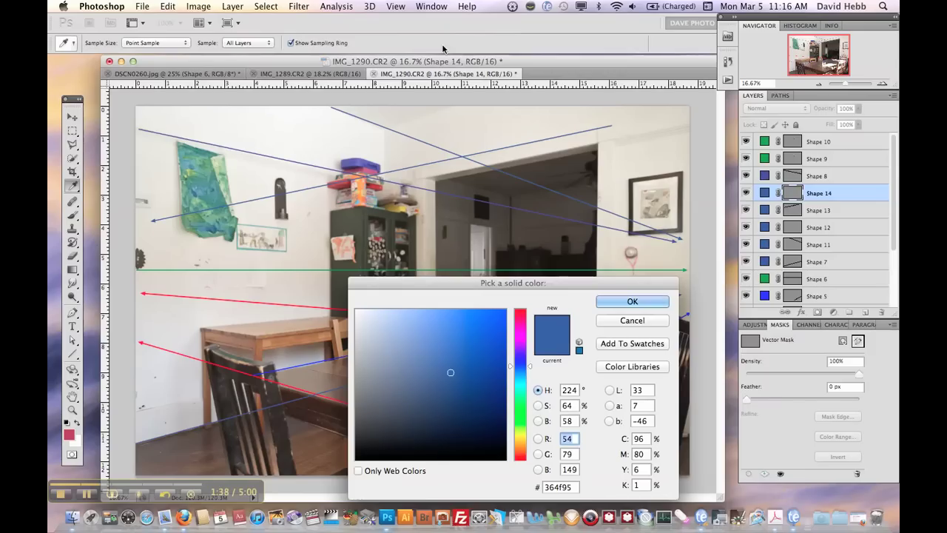
pyautogui.click(523, 310)
pyautogui.click(612, 299)
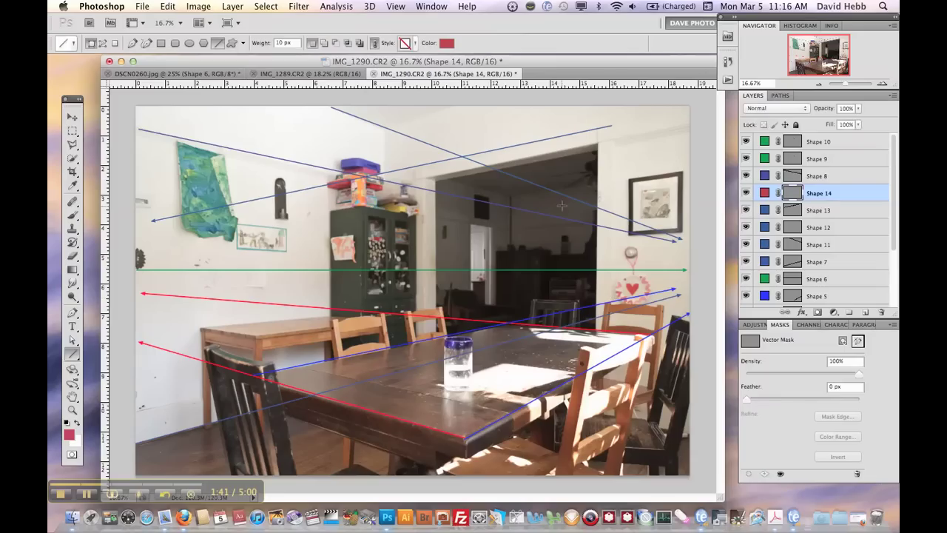
pyautogui.click(72, 117)
pyautogui.click(177, 218)
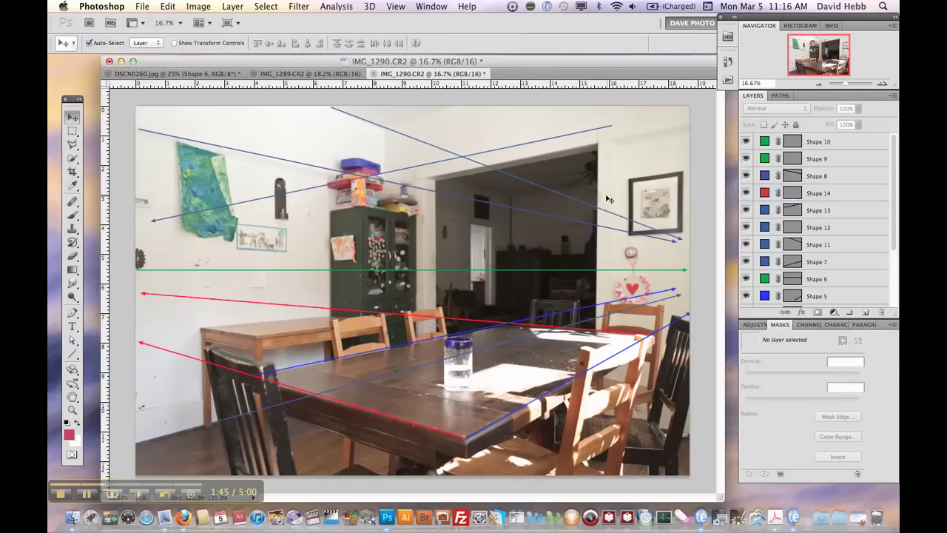
pyautogui.doubleClick(765, 212)
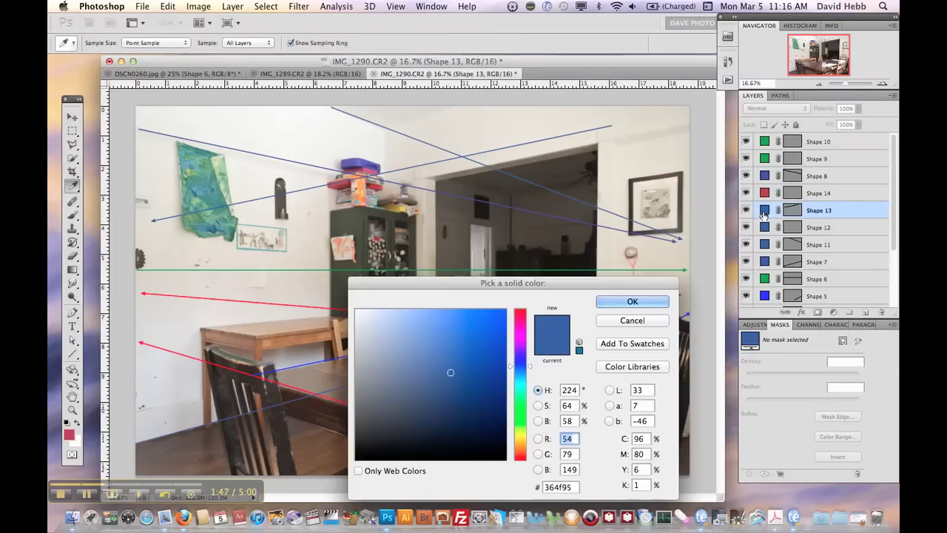
pyautogui.click(522, 314)
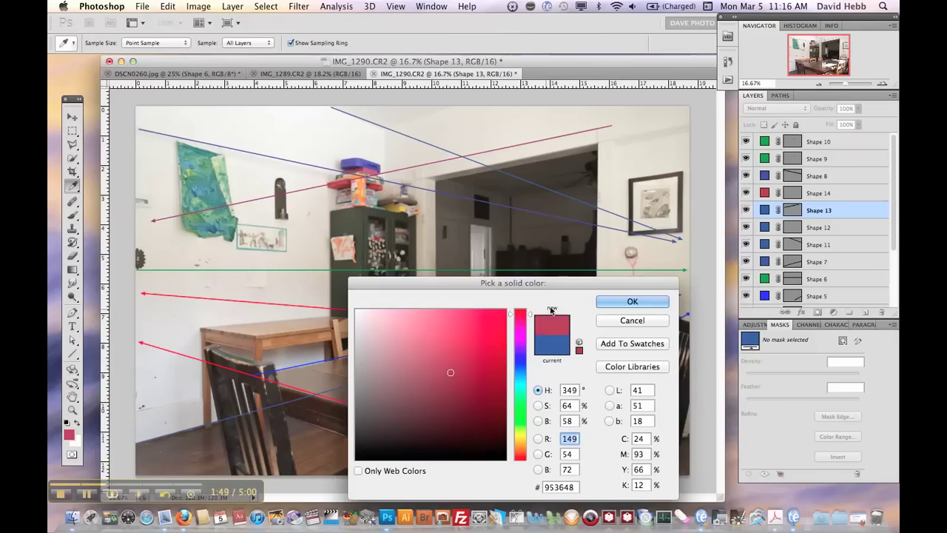
pyautogui.click(629, 302)
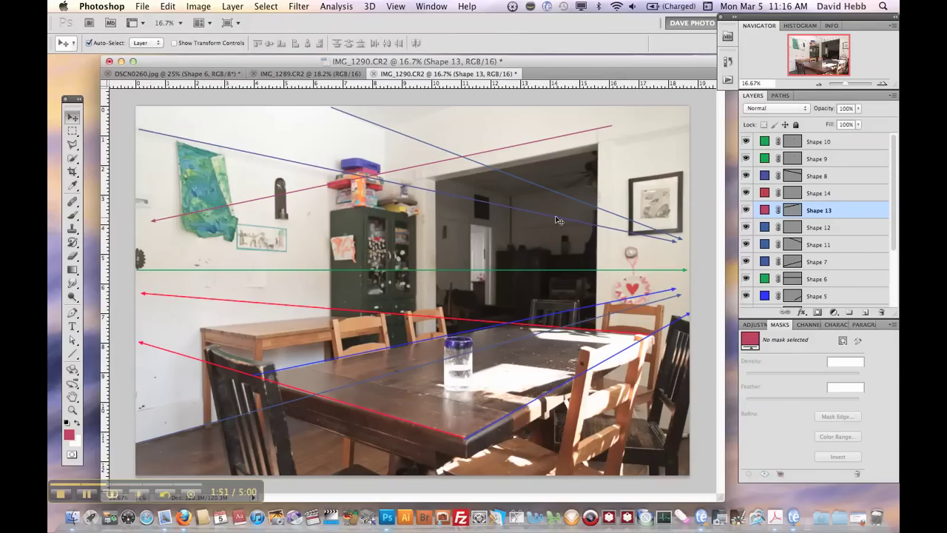
# Set the Line tool's colour to bright red #fb092b.
pyautogui.click(74, 353)
pyautogui.click(446, 43)
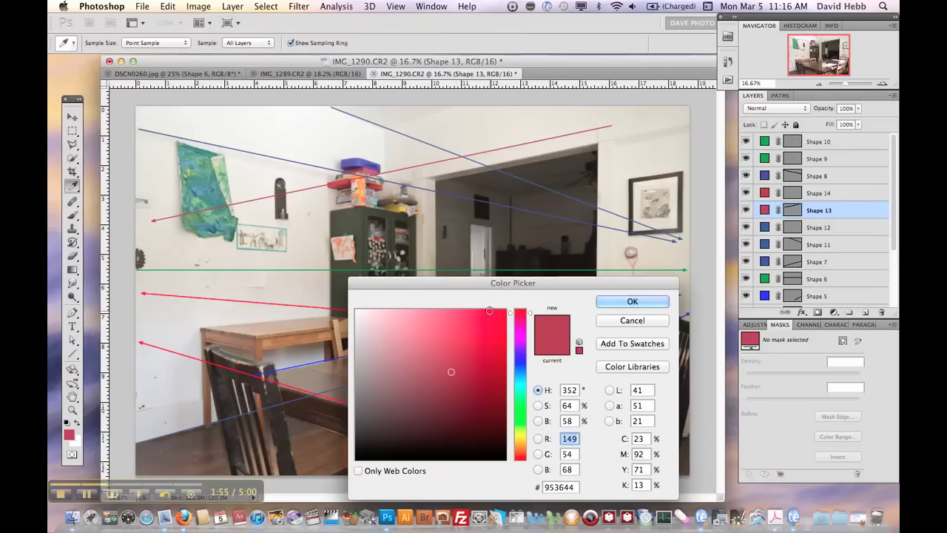
pyautogui.click(500, 312)
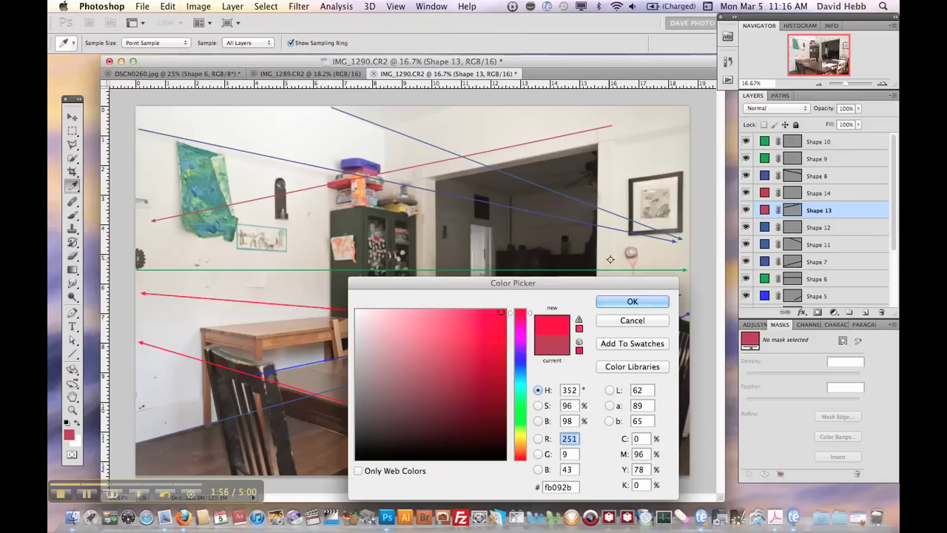
pyautogui.click(632, 303)
# Draw bright red lines from the top of the photo and along the table's left edge toward the left wall.
pyautogui.moveTo(447, 107); pyautogui.dragTo(142, 204)
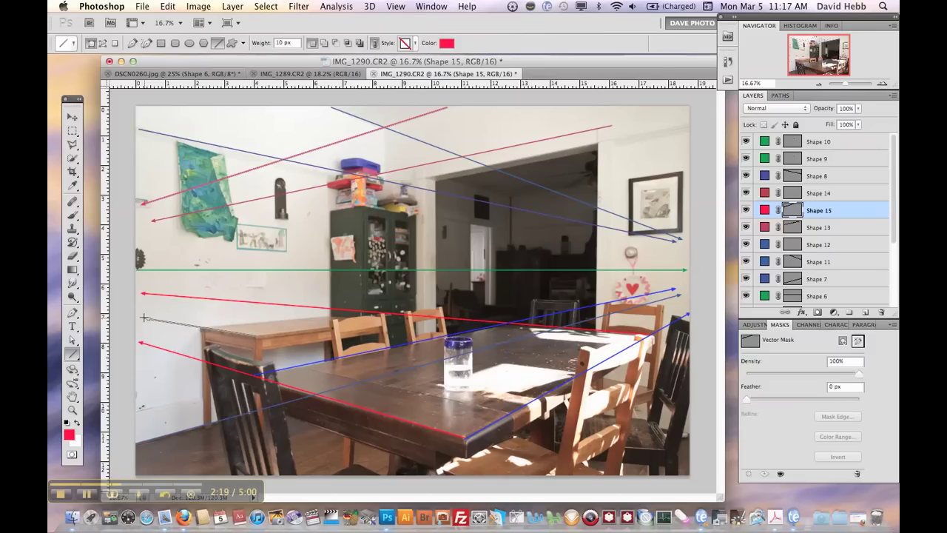
pyautogui.moveTo(146, 318); pyautogui.dragTo(220, 309)
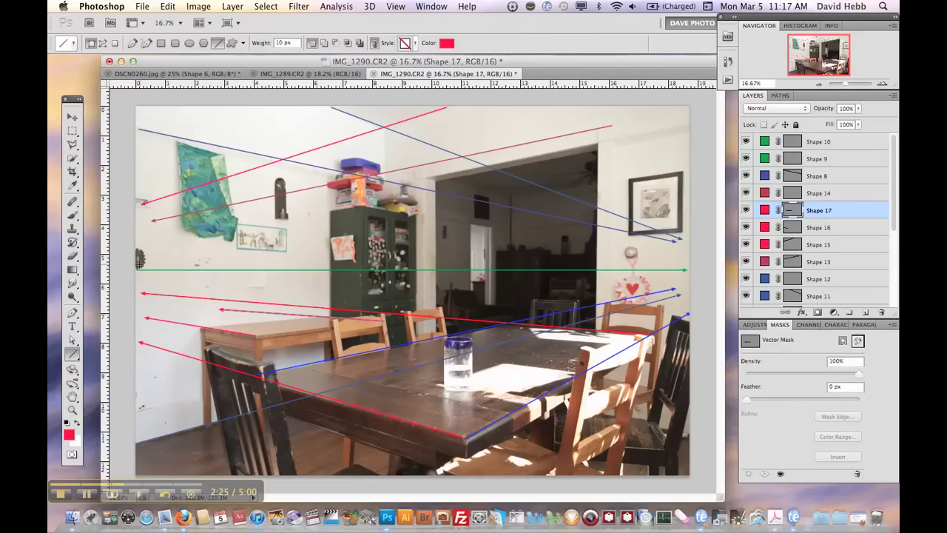